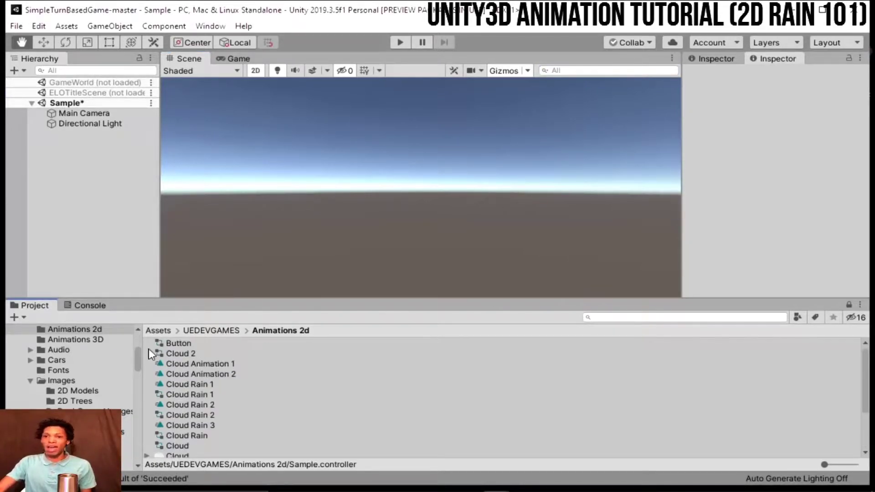
Create an animator controller named Sample in the UEDEVGAMES assets folder
right_click(150, 354)
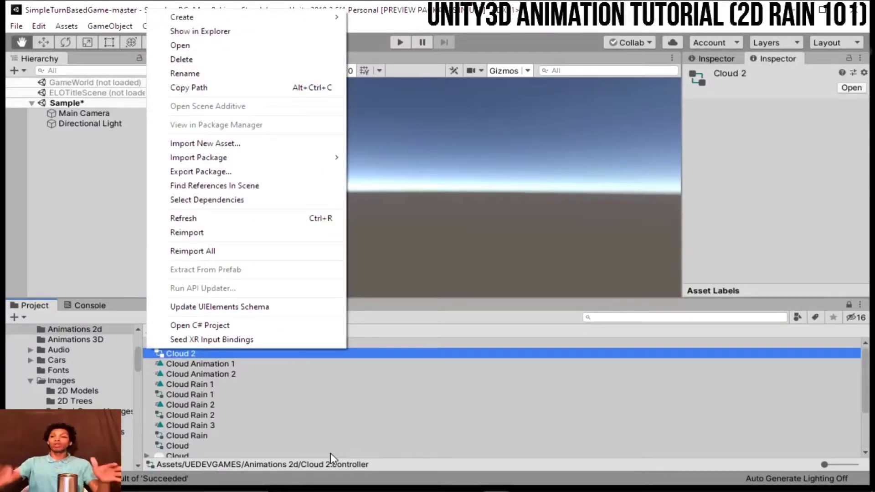
click(92, 378)
scroll(92, 374, up, 5)
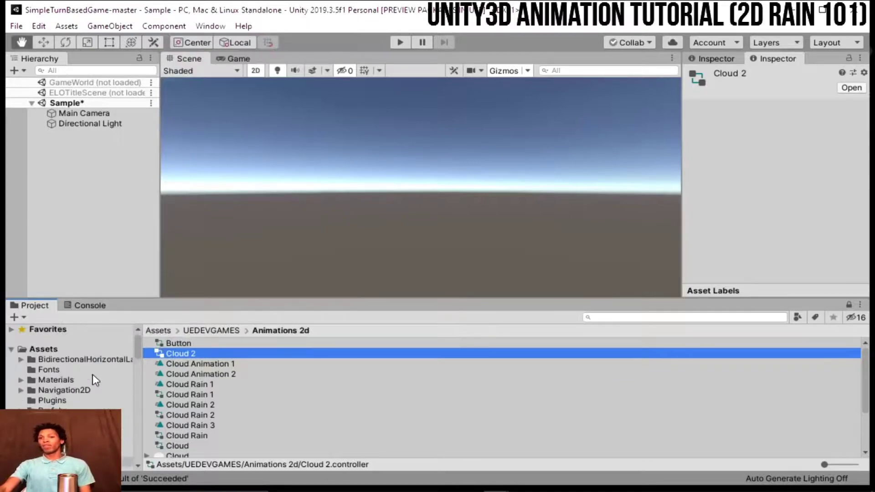
scroll(82, 385, down, 5)
right_click(54, 375)
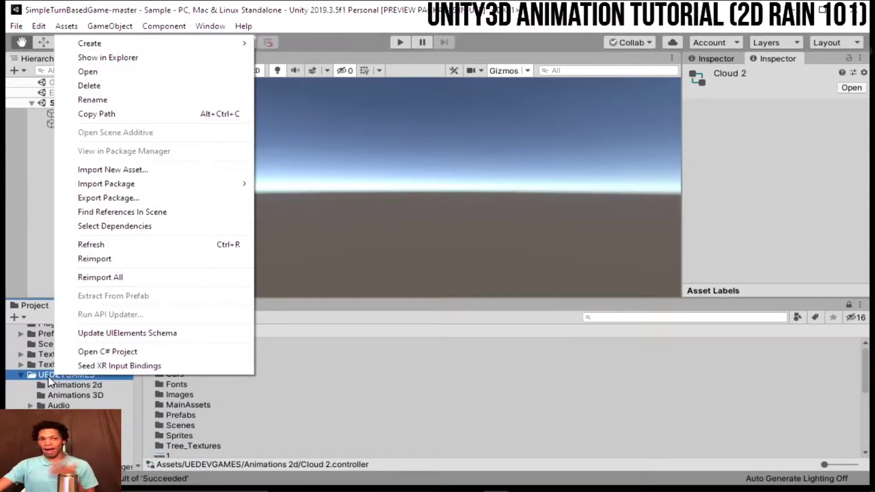
mouse_move(123, 48)
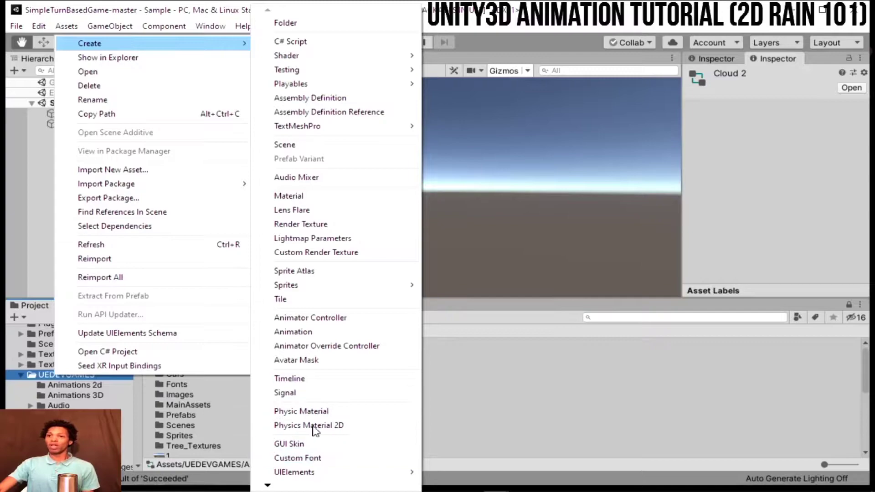
click(319, 323)
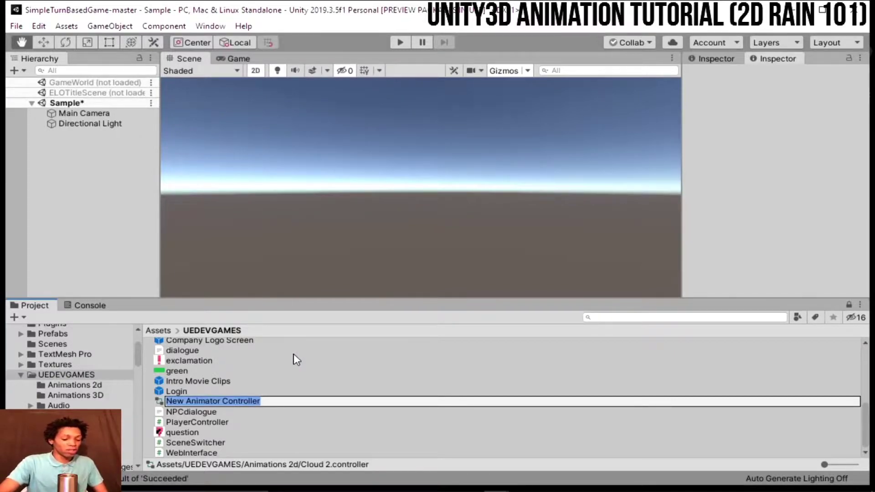
text(Sample)
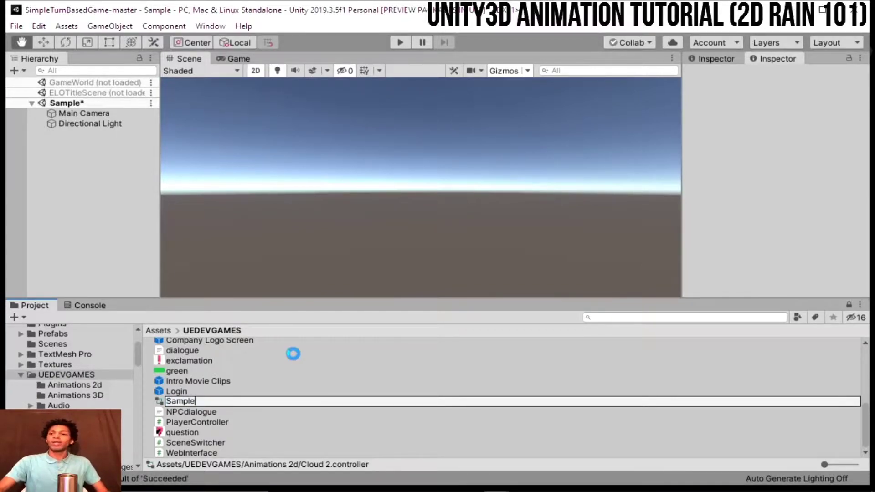
key(Return)
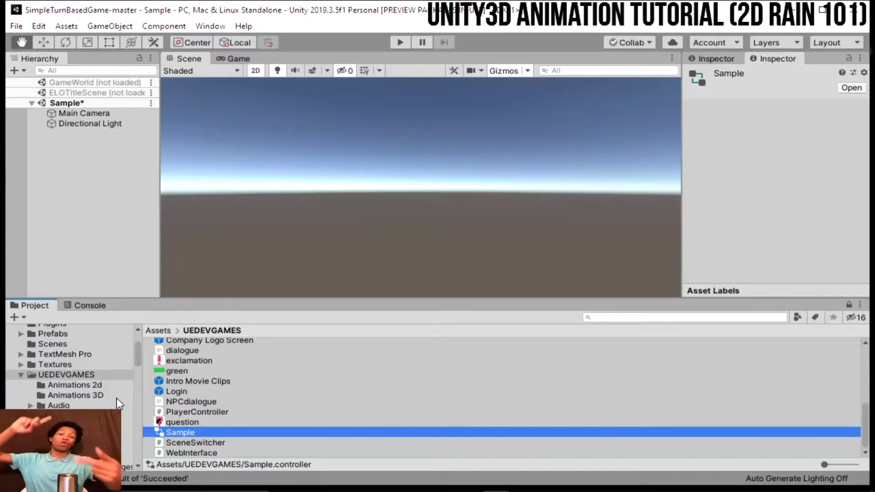
Open the Sample controller in the Animator and narrow the layers area to enlarge the state graph
double_click(187, 432)
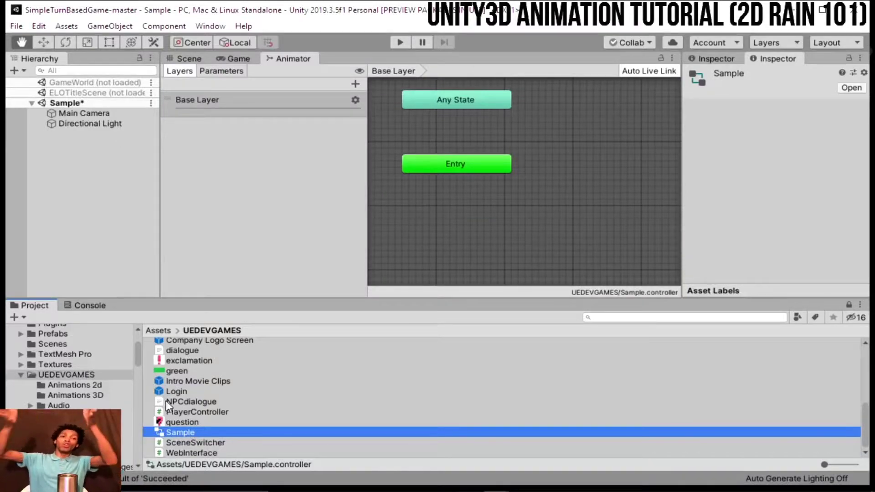
scroll(166, 400, up, 3)
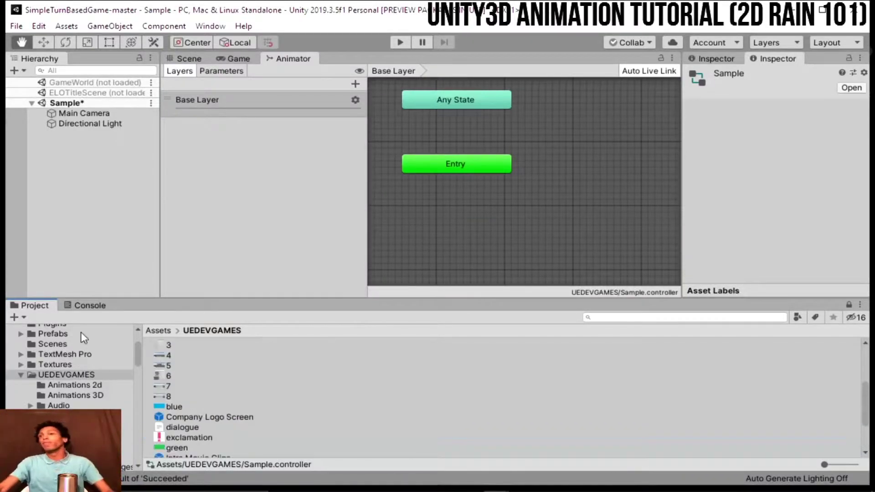
middle_drag(573, 277, 532, 209)
drag(366, 206, 263, 207)
click(680, 232)
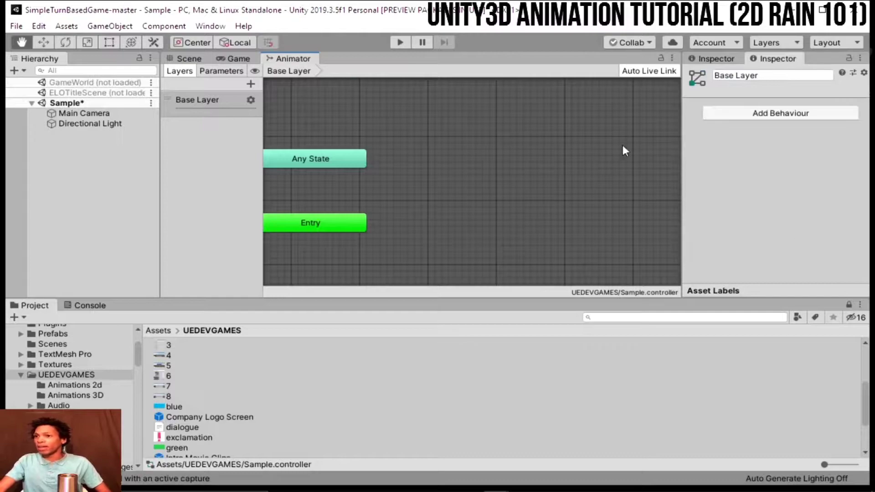
right_click(491, 151)
mouse_move(503, 159)
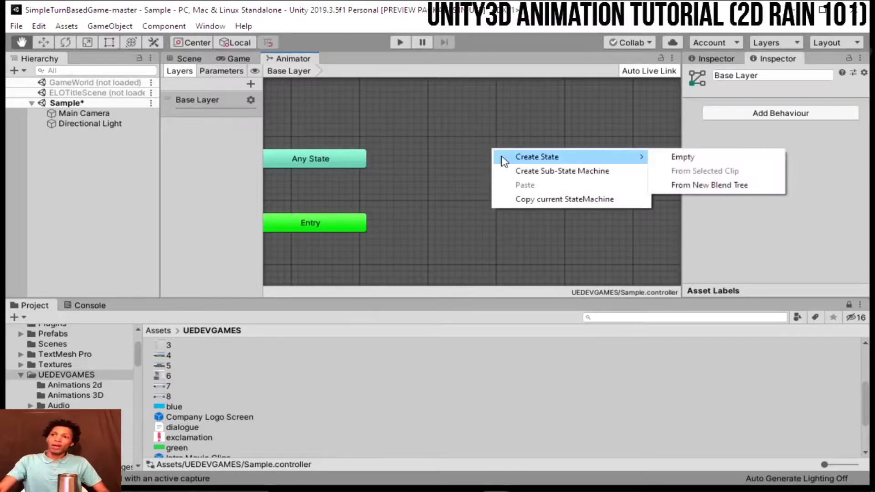
click(308, 246)
Rearrange the state graph so the Entry node sits directly above the Any State node
middle_drag(318, 221, 342, 248)
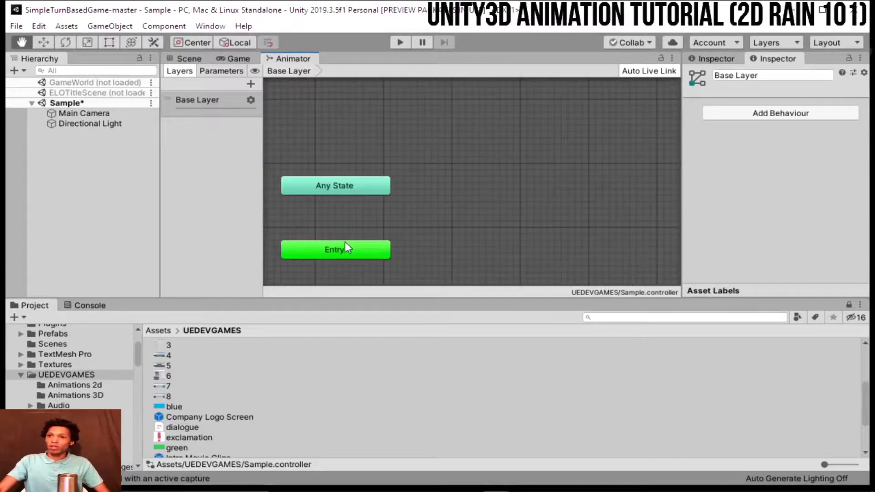
click(345, 246)
click(320, 202)
drag(321, 187, 333, 160)
click(330, 252)
Create a state from a new blend tree in the base layer and place it level with the Entry node
right_click(551, 158)
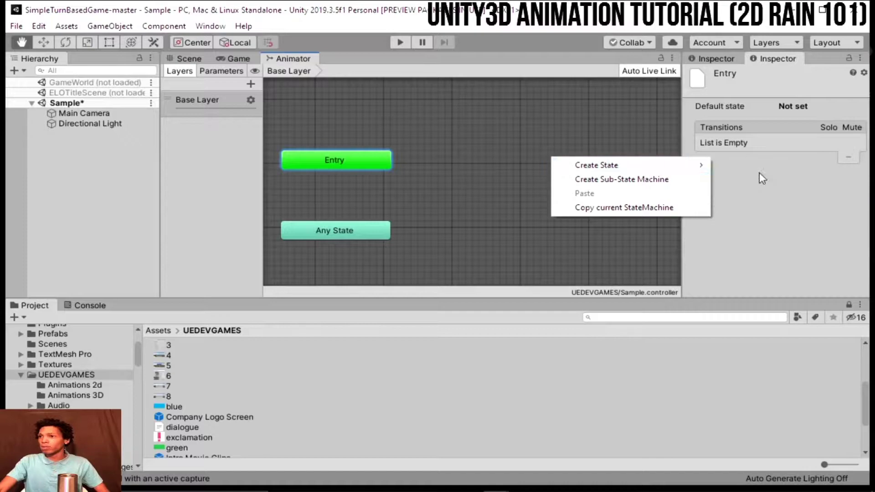
mouse_move(659, 163)
click(762, 195)
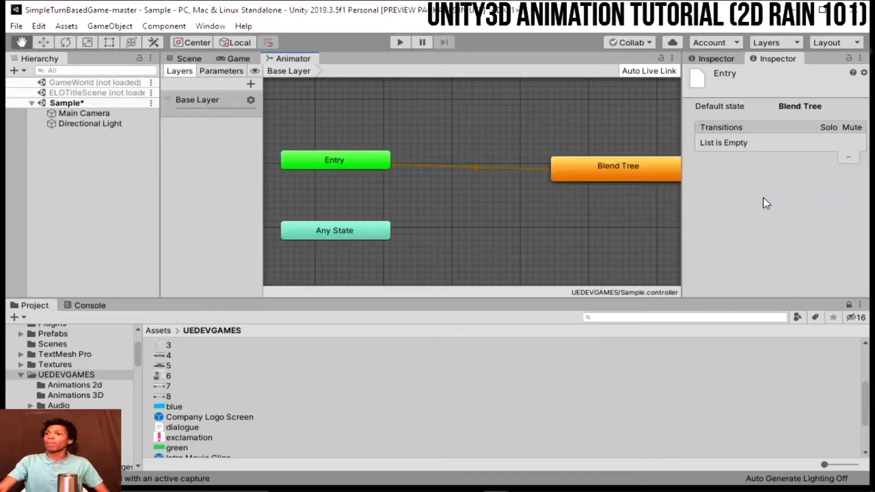
drag(632, 166, 583, 162)
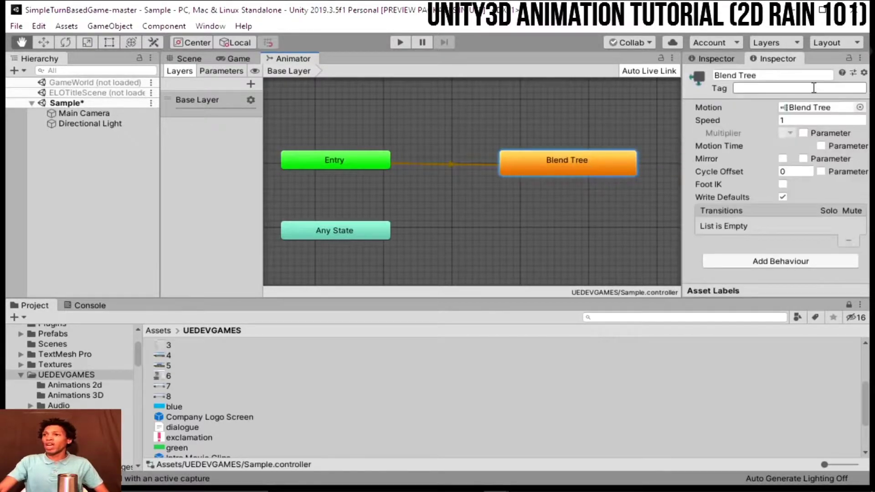
Rename the blend tree state to Rain movement and move it slightly up and closer to Entry
click(801, 75)
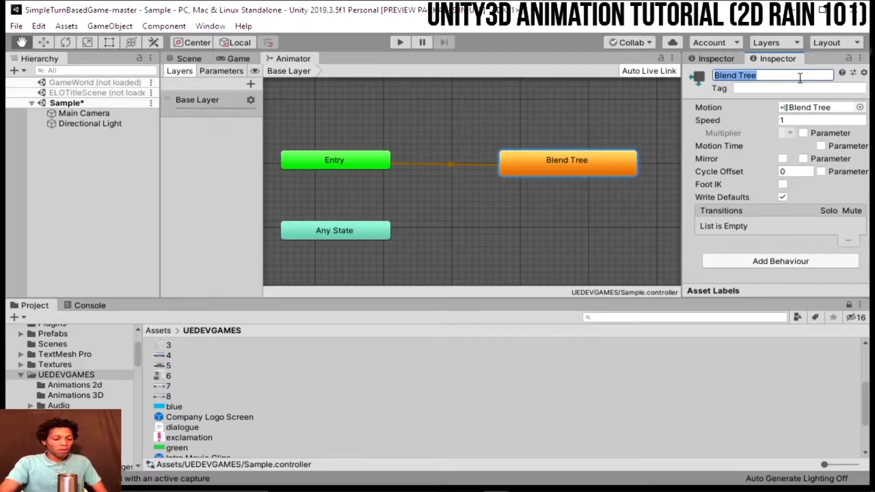
text(Rain movement)
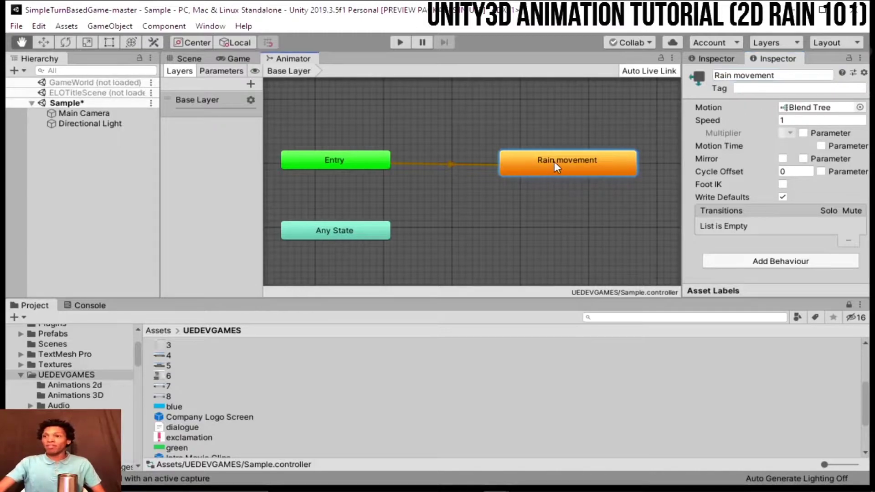
drag(554, 161, 531, 145)
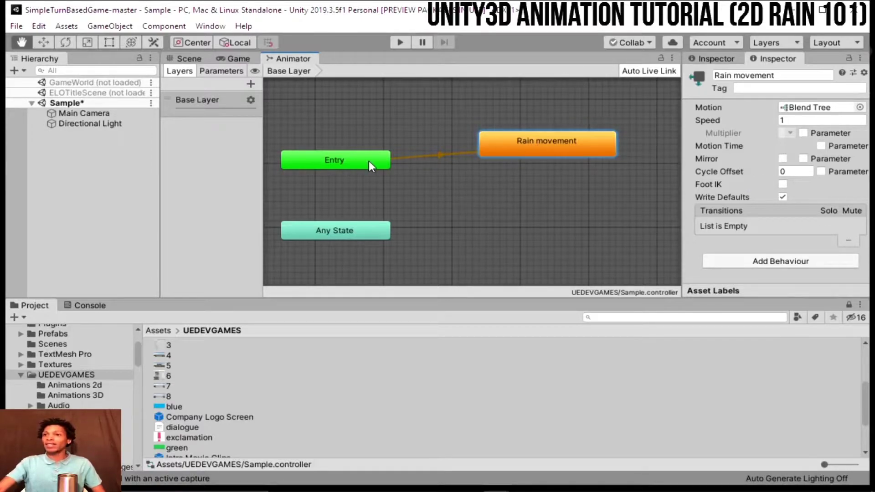
Open the Rain movement state's graph and add a child blend tree to its Blend Tree node
double_click(509, 155)
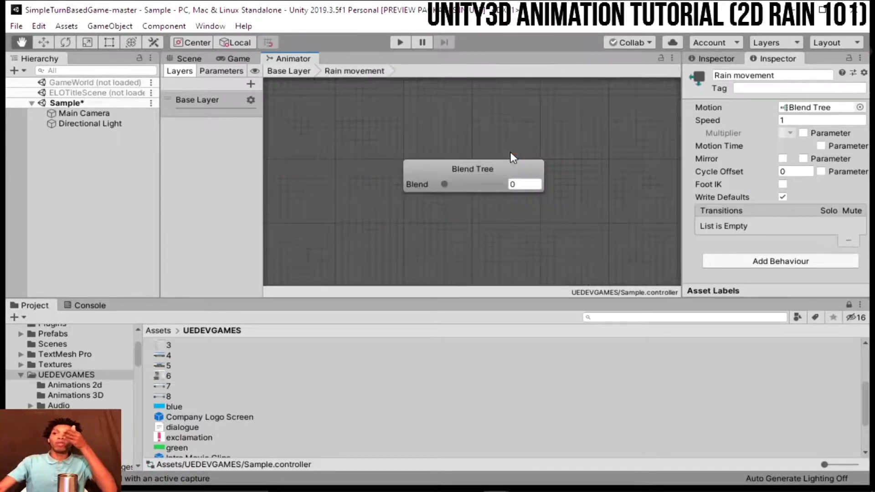
click(504, 177)
right_click(483, 179)
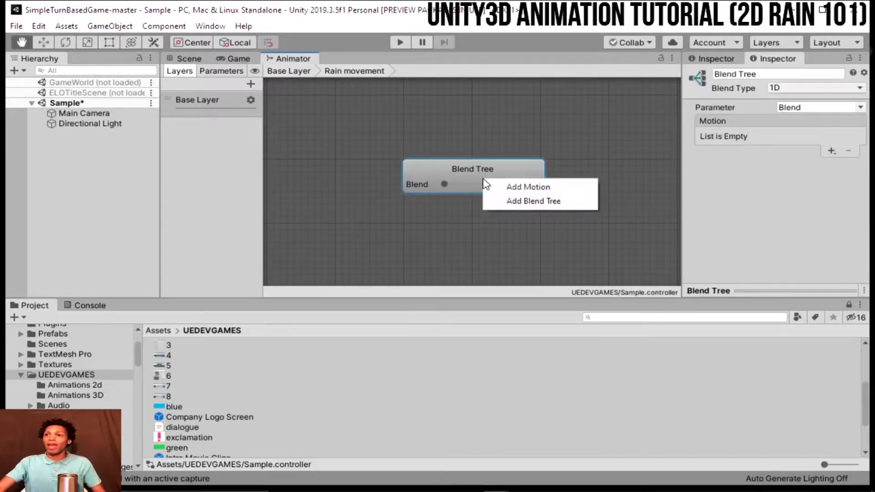
click(526, 203)
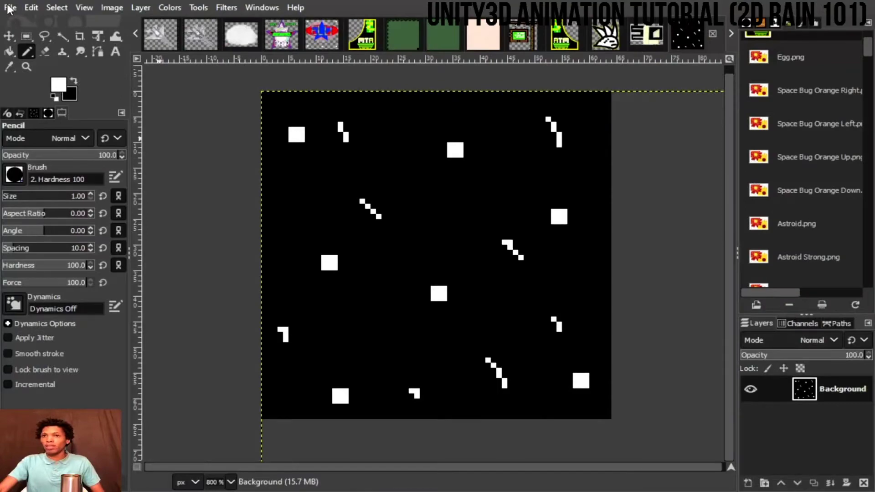
Export the full raindrop image as Fake Rain 101.png to the project's TUT ANIMATIONS folder
click(9, 7)
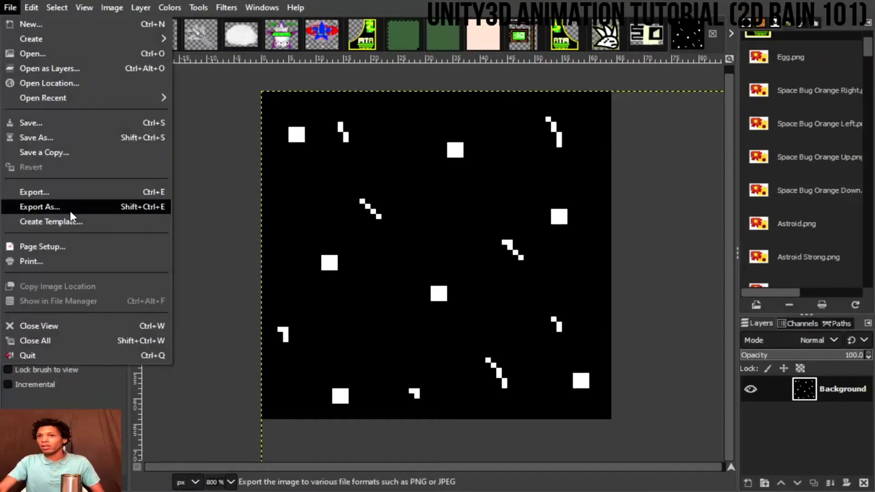
click(41, 207)
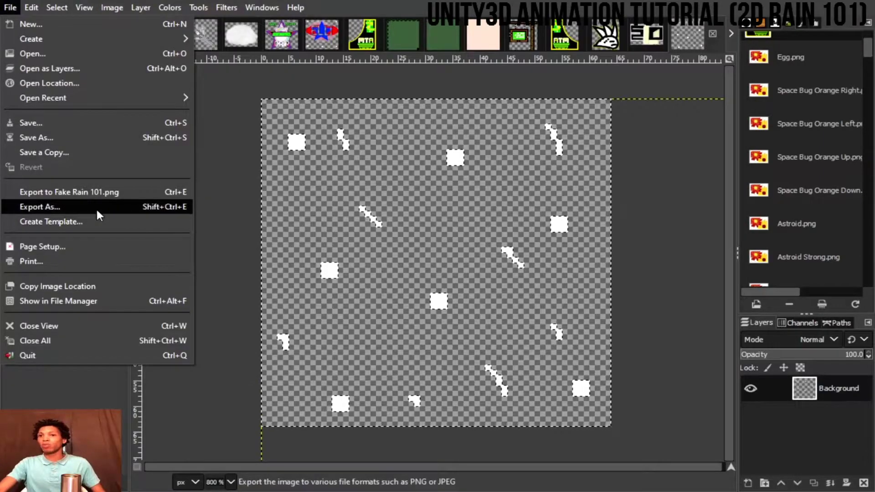
click(108, 191)
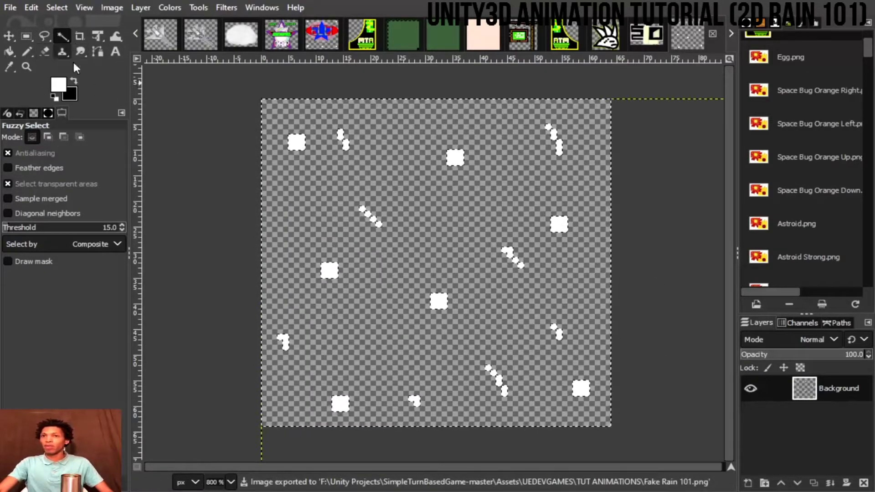
Clear the selection, then erase the square drops and three of the diagonal rain streaks with the Eraser
key(ctrl+shift+a)
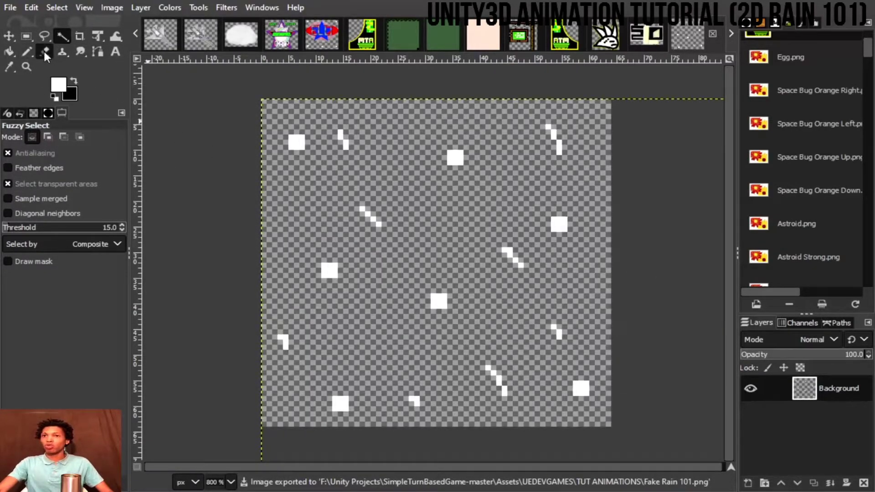
click(44, 52)
click(464, 172)
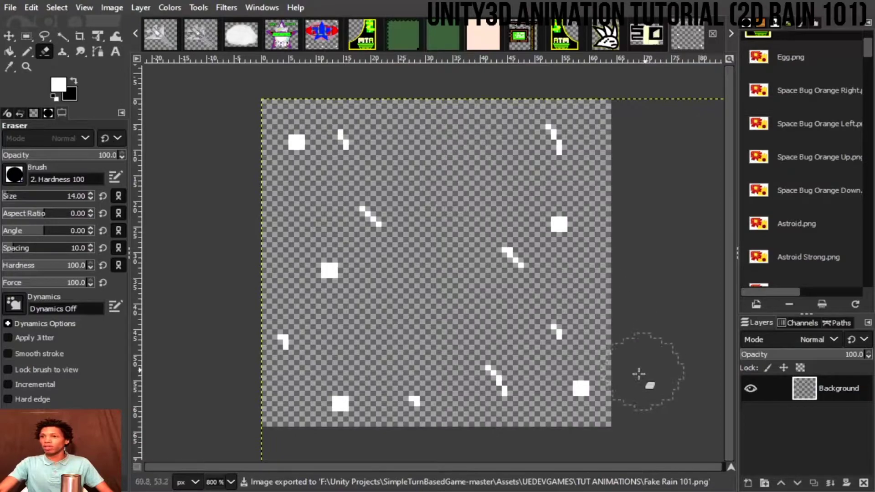
click(613, 392)
click(319, 396)
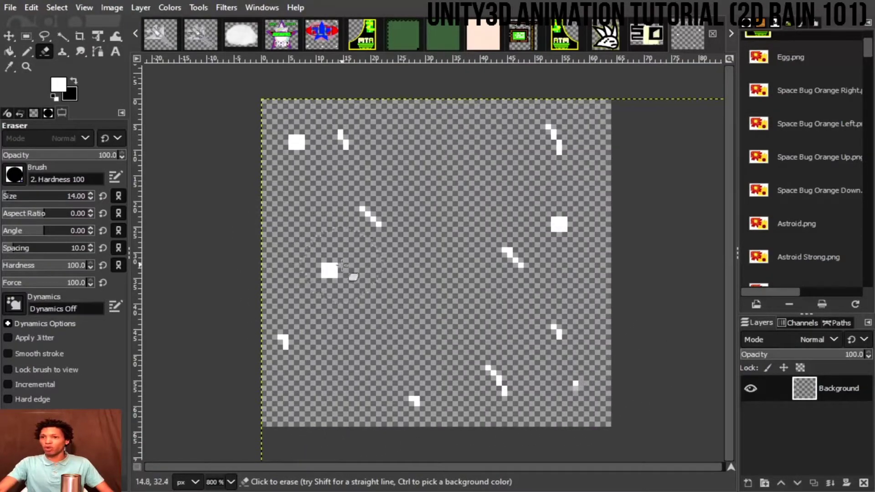
click(329, 271)
click(296, 142)
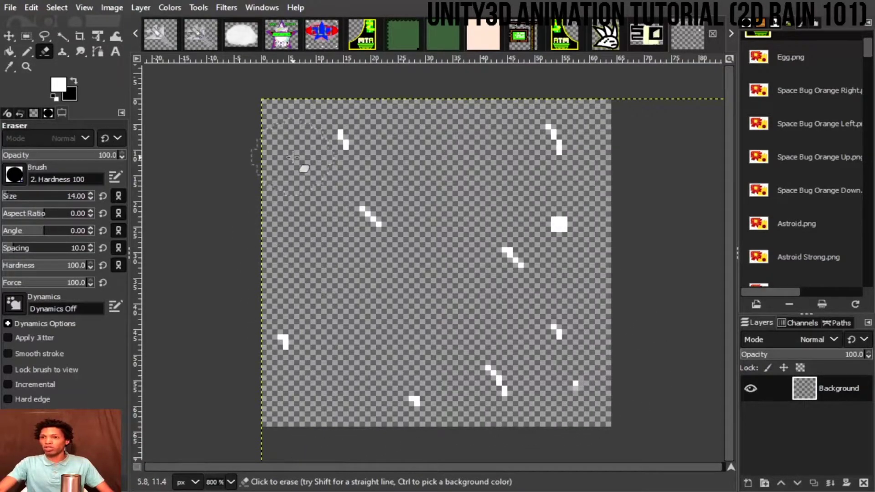
click(592, 222)
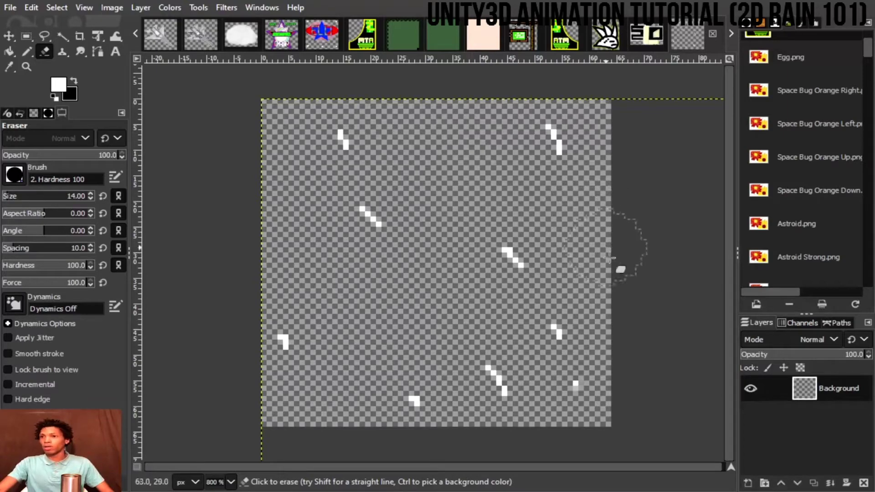
click(498, 381)
click(561, 333)
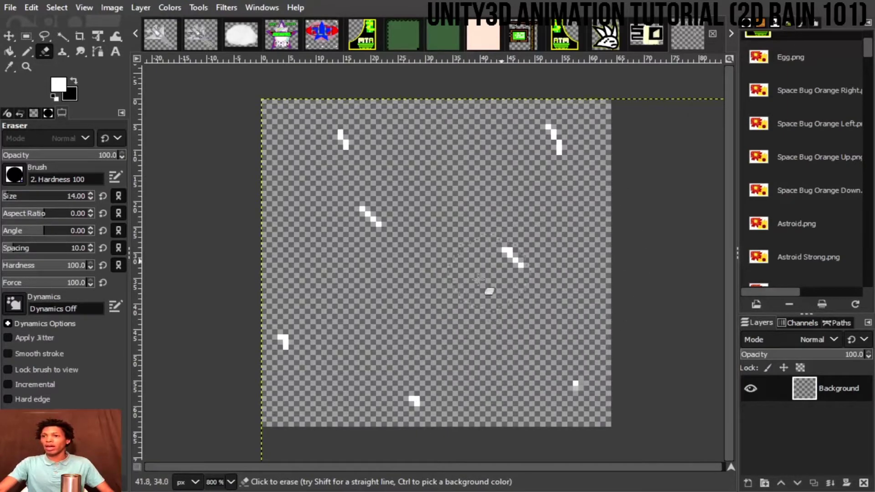
click(354, 223)
Export the thinned-out rain image as Fake Rain 102.png to the TUT ANIMATIONS folder with the existing PNG options
click(11, 8)
click(10, 8)
click(10, 7)
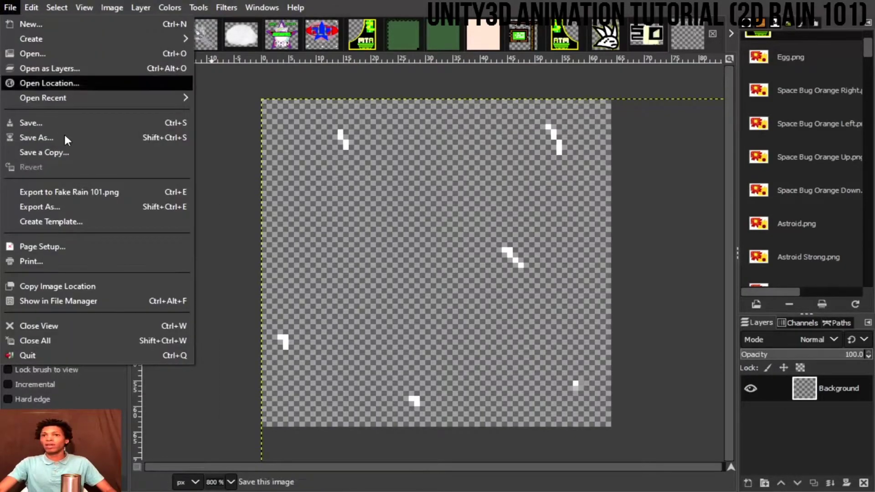
click(78, 207)
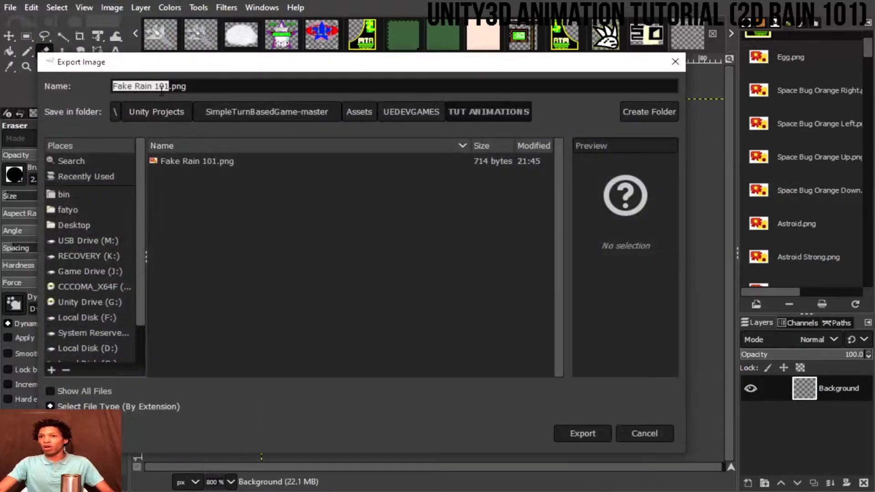
click(170, 86)
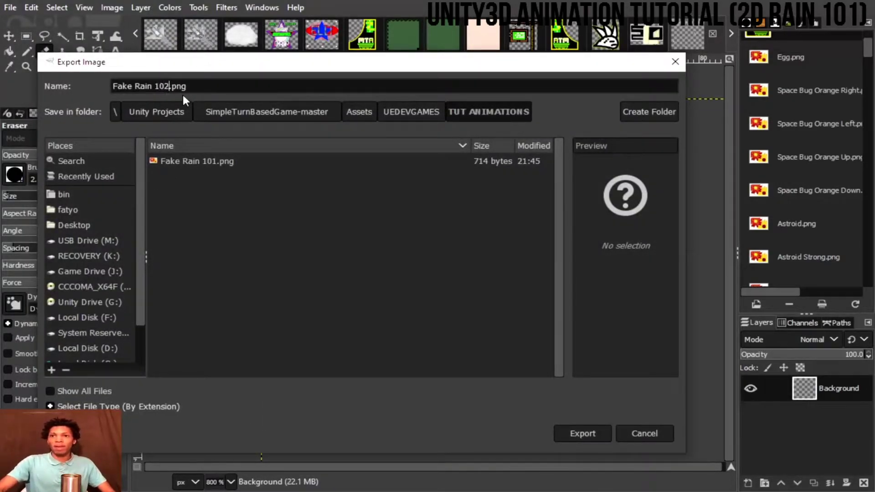
key(Return)
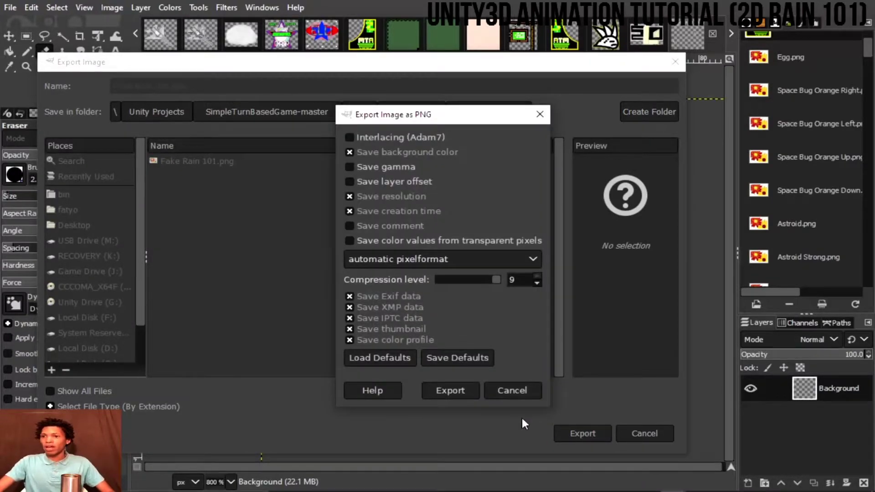
key(Return)
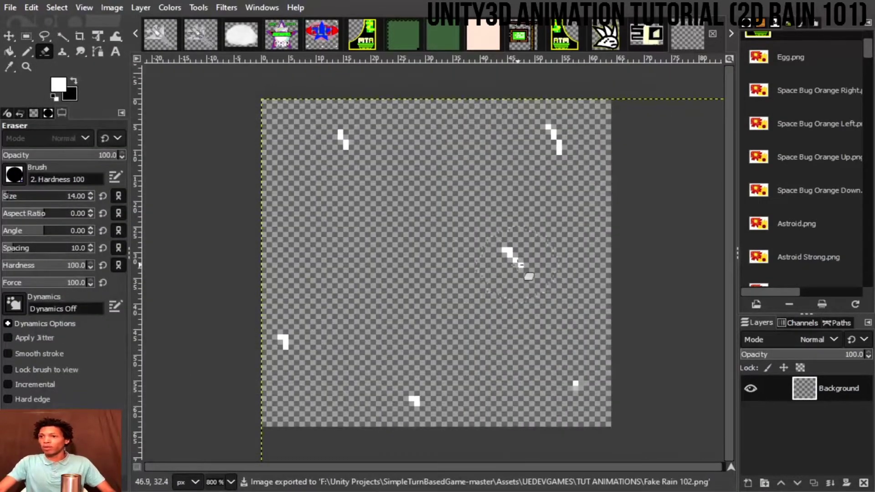
Erase the central rain streak and the two drops along the lower edge, then crop the image to its content
drag(519, 264, 512, 261)
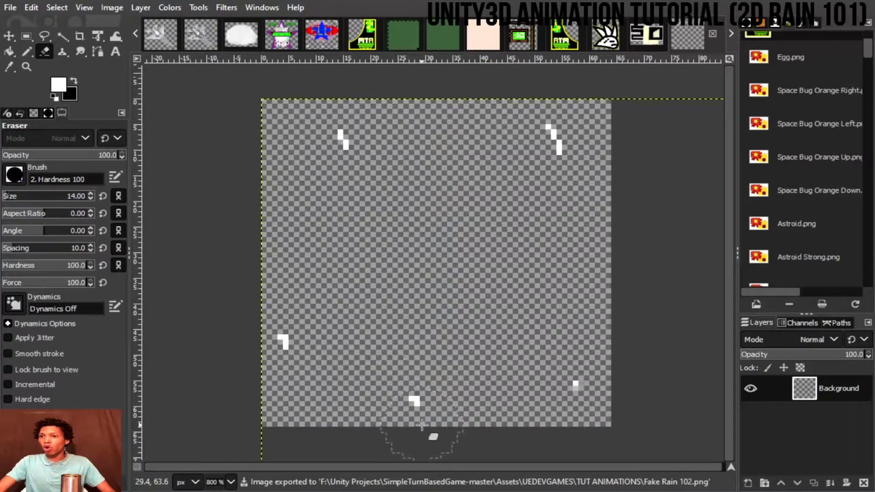
mouse_move(413, 426)
mouse_down()
mouse_move(510, 416)
mouse_move(595, 406)
mouse_up()
click(11, 8)
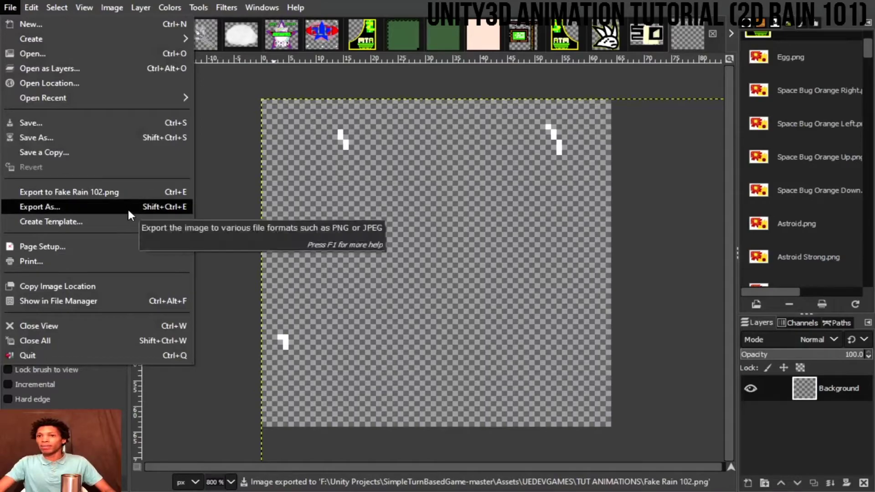
click(170, 7)
mouse_move(112, 8)
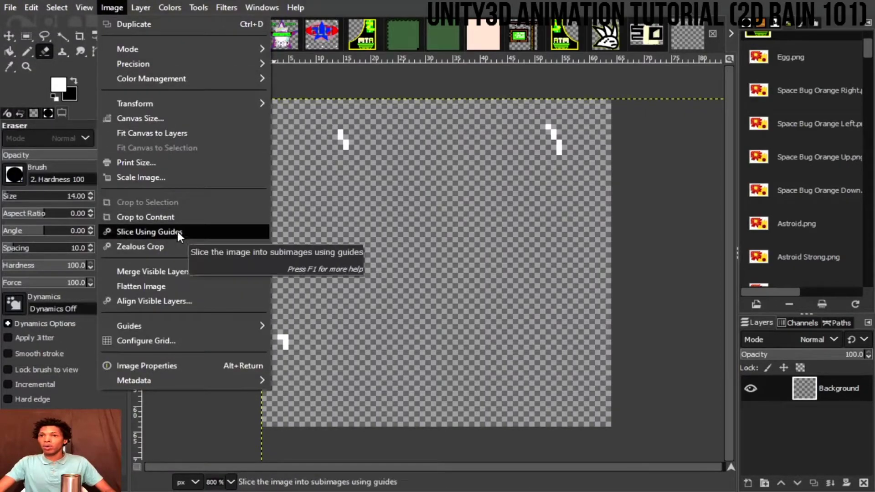
click(176, 217)
Export the cropped rain image as Fake Rain 103.png to the TUT ANIMATIONS folder with the existing PNG options
click(10, 7)
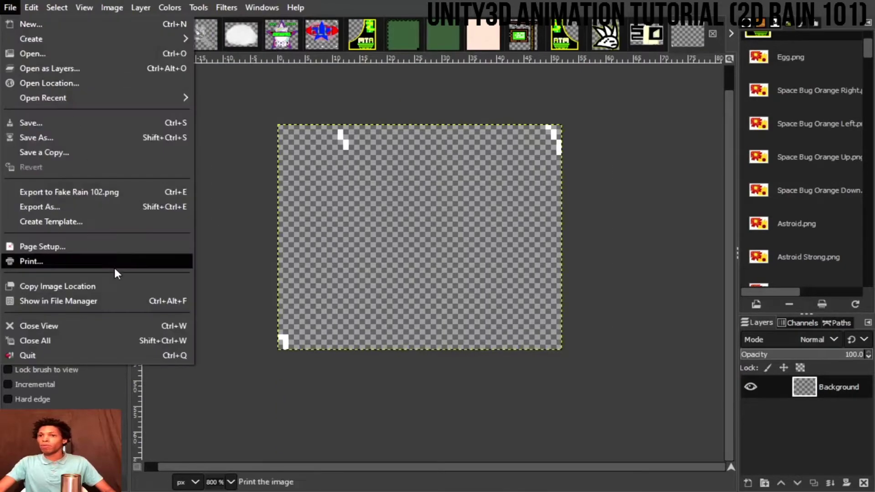
click(108, 208)
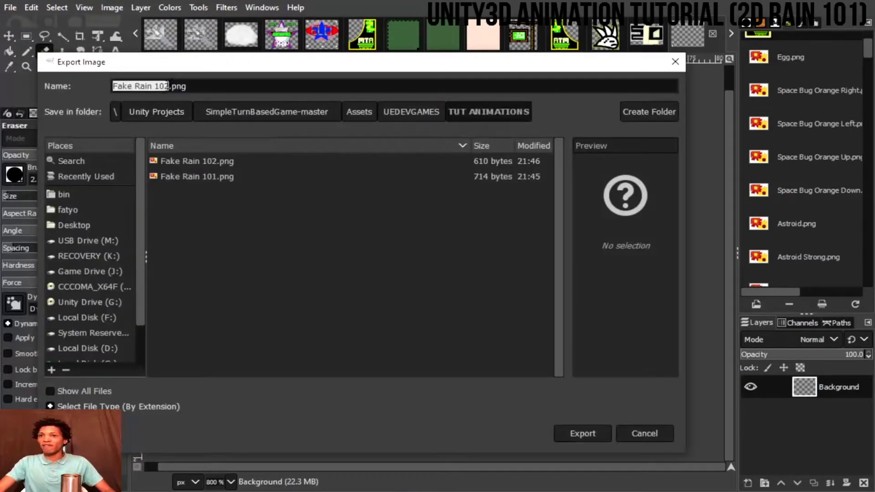
click(165, 86)
key(Delete)
text(3)
key(Return)
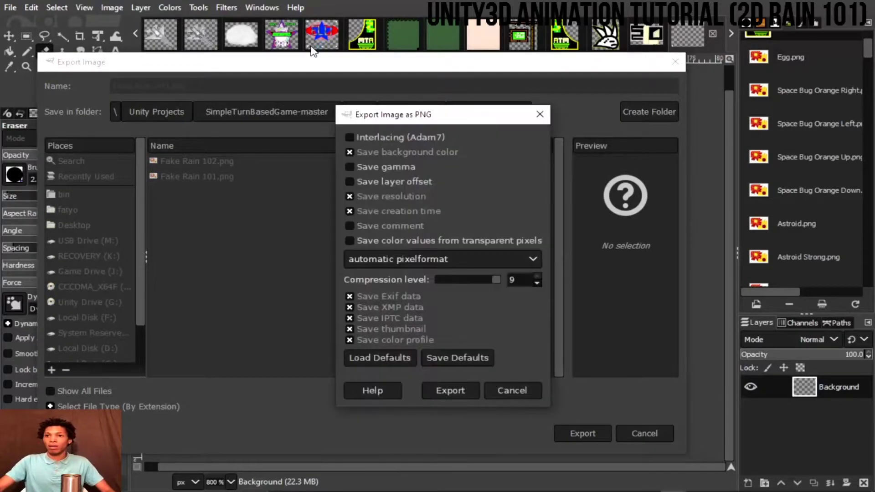
click(451, 391)
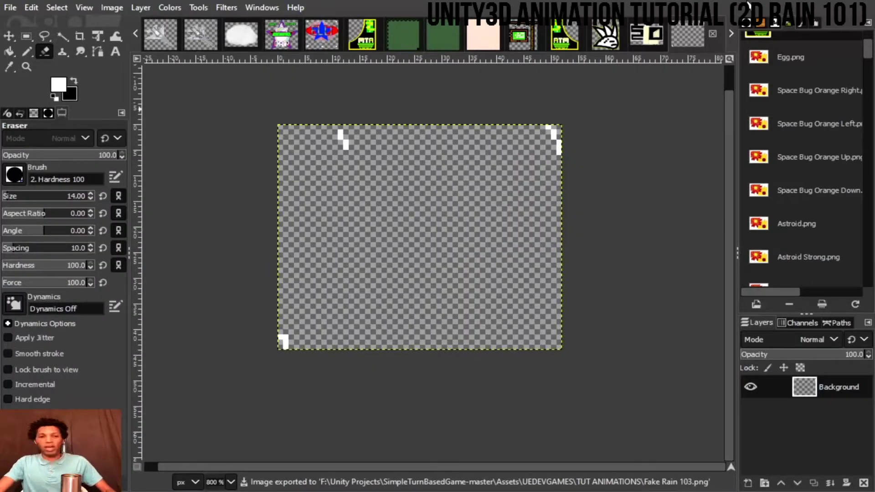
Switch to Unity, show the Scene view and add a UI Canvas to the Sample scene
key(super+Tab)
click(395, 97)
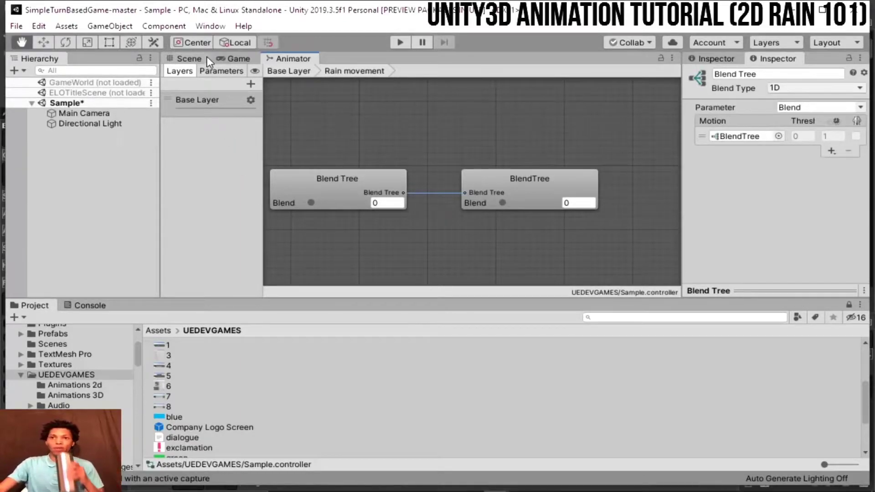
click(188, 59)
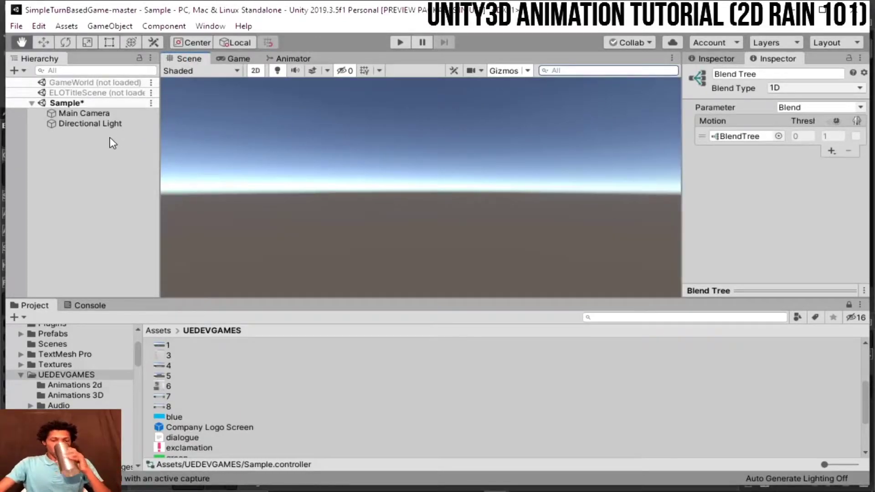
right_click(94, 103)
mouse_move(165, 254)
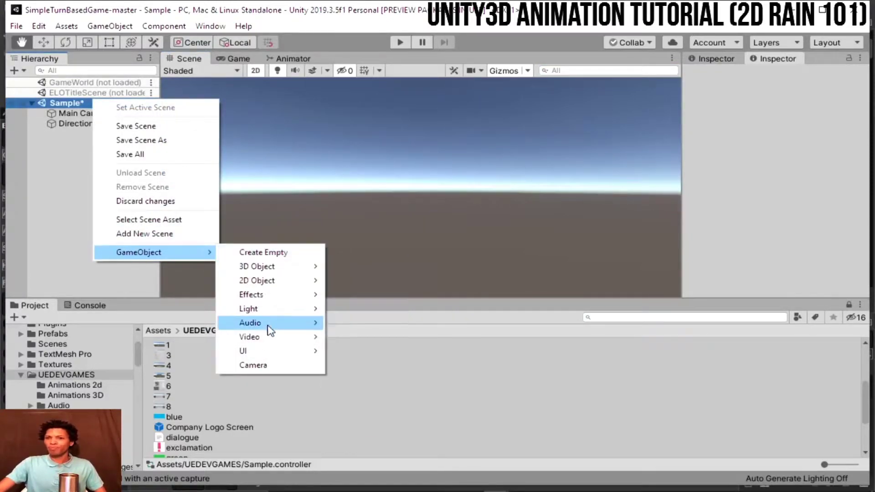
mouse_move(272, 352)
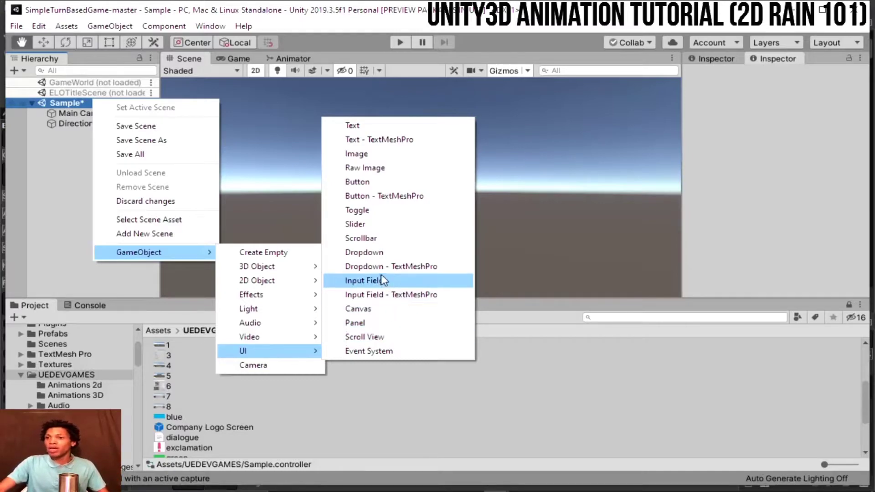
click(382, 312)
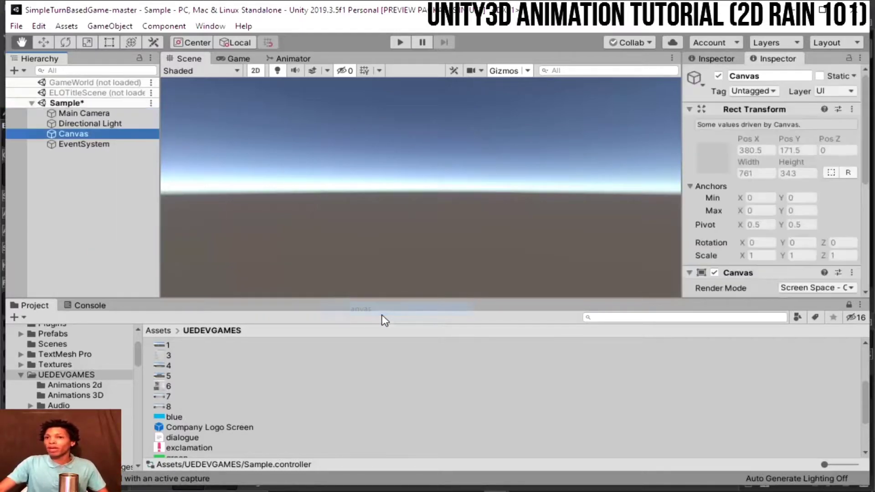
Move the EventSystem above the Canvas in the hierarchy and add a UI Image as a child of the Canvas
click(64, 144)
drag(64, 144, 65, 129)
right_click(71, 144)
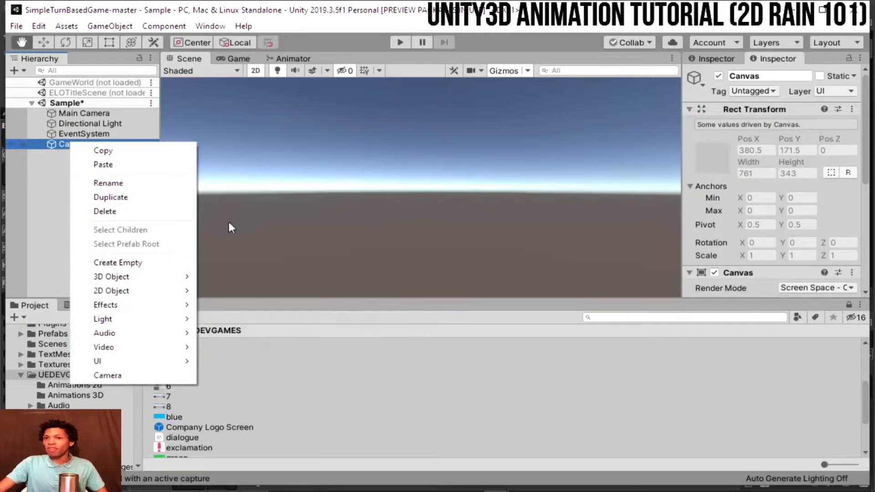
mouse_move(193, 365)
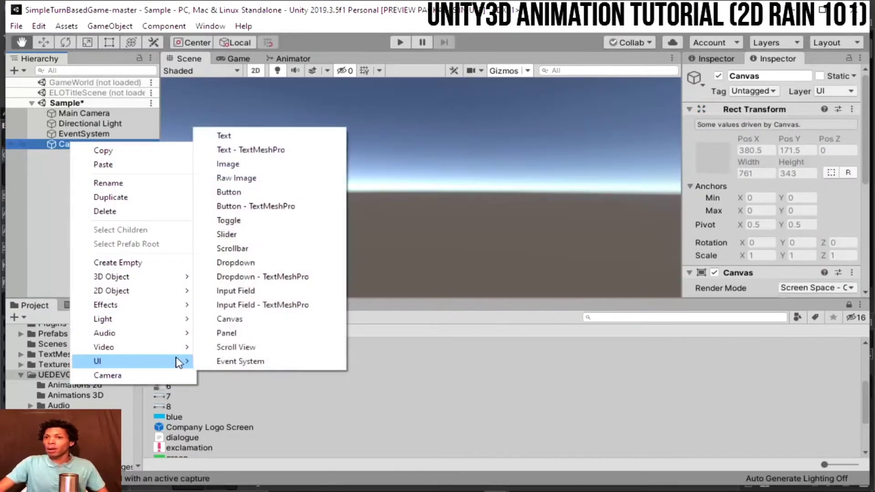
click(268, 164)
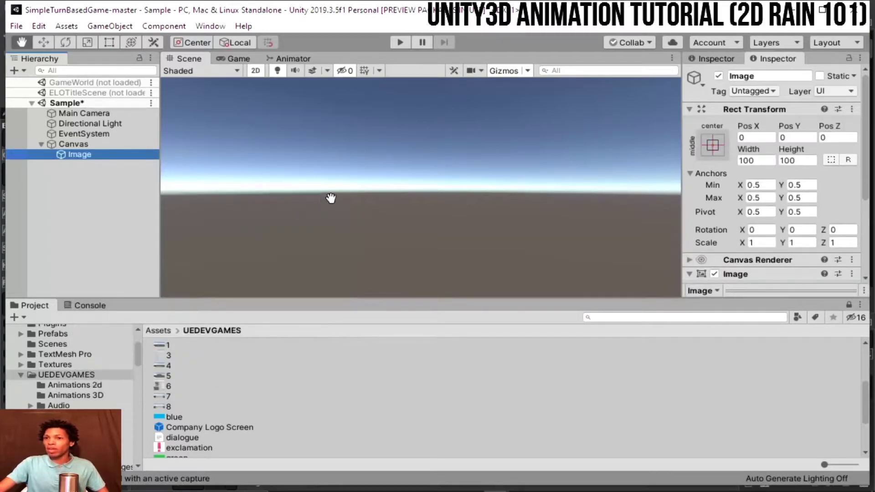
Frame the new Image in the Scene view, check it in the Game view and review its component settings
double_click(81, 155)
scroll(318, 172, down, 6)
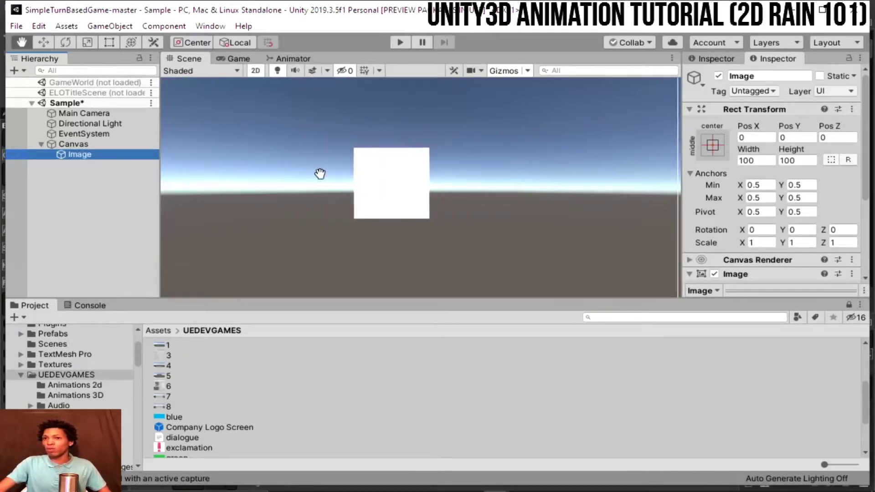
scroll(317, 171, down, 3)
scroll(315, 182, up, 3)
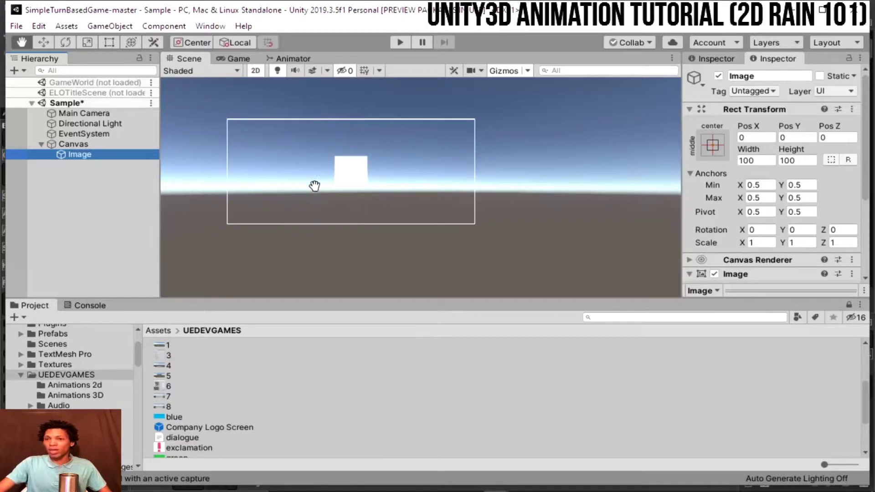
click(240, 59)
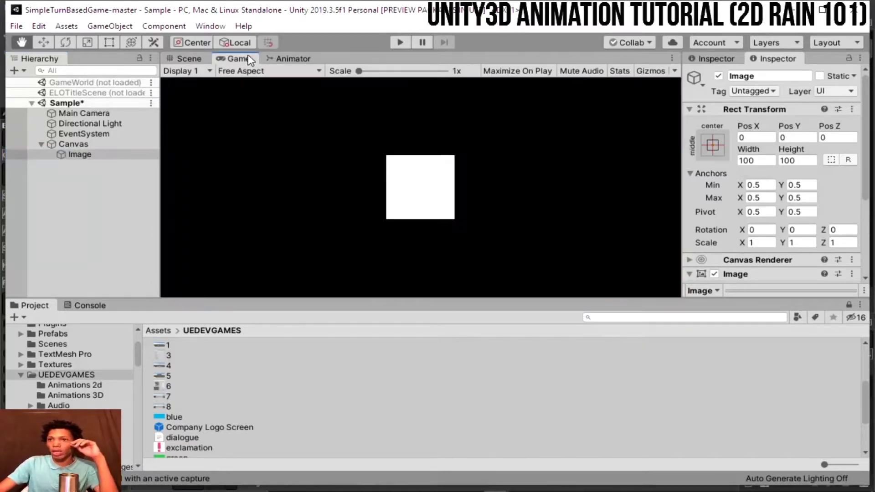
click(180, 56)
click(115, 154)
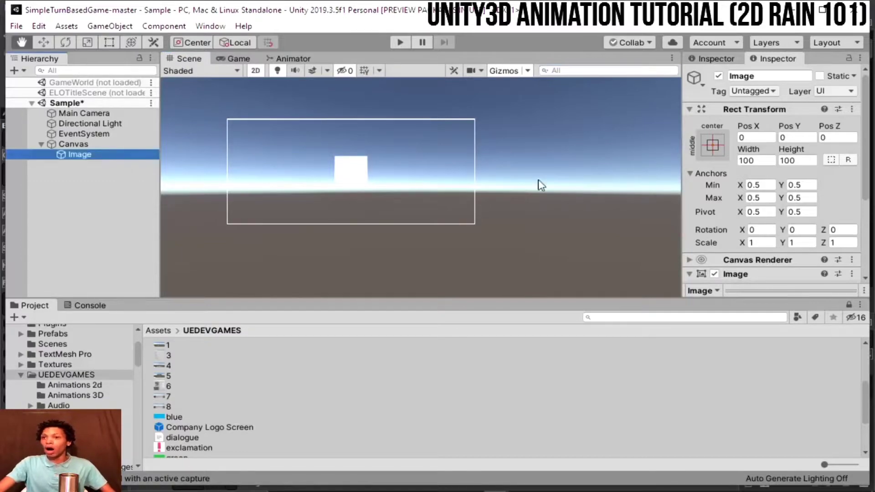
scroll(737, 251, down, 3)
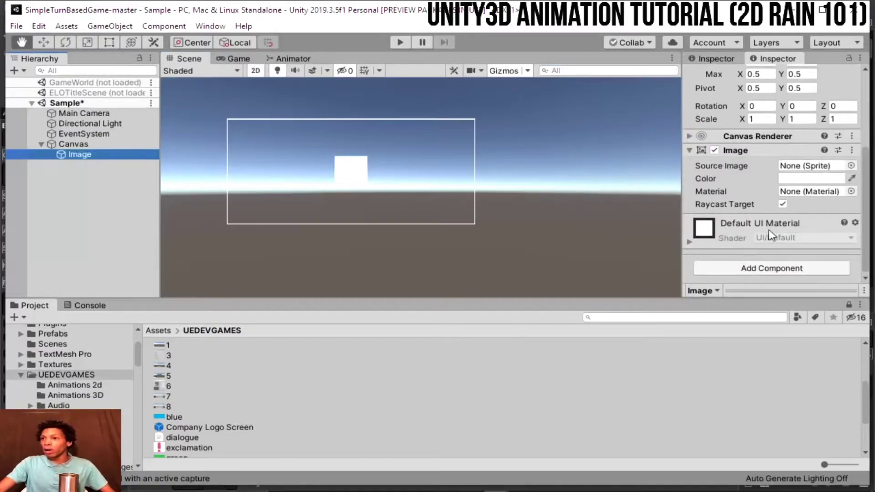
Select Fake Rain 101, 102 and 103 in the TUT ANIMATIONS folder and set their Texture Type to Sprite (2D and UI)
scroll(190, 397, up, 5)
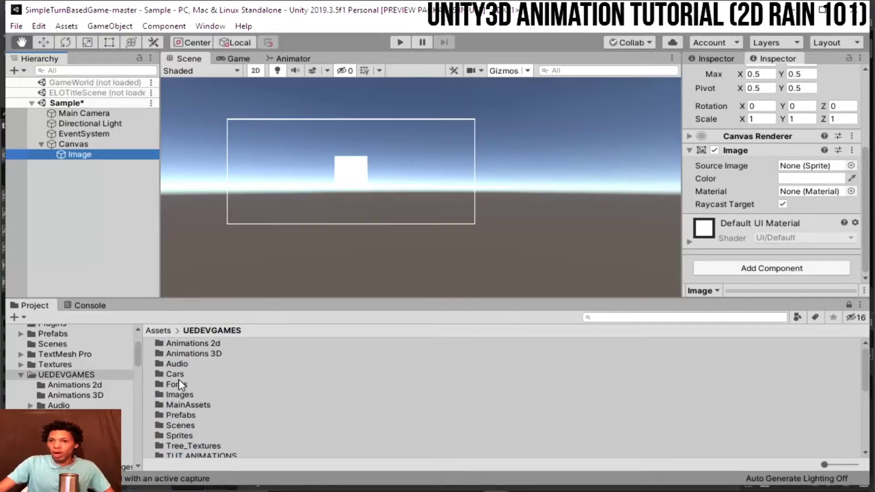
scroll(182, 405, down, 2)
double_click(195, 417)
click(196, 343)
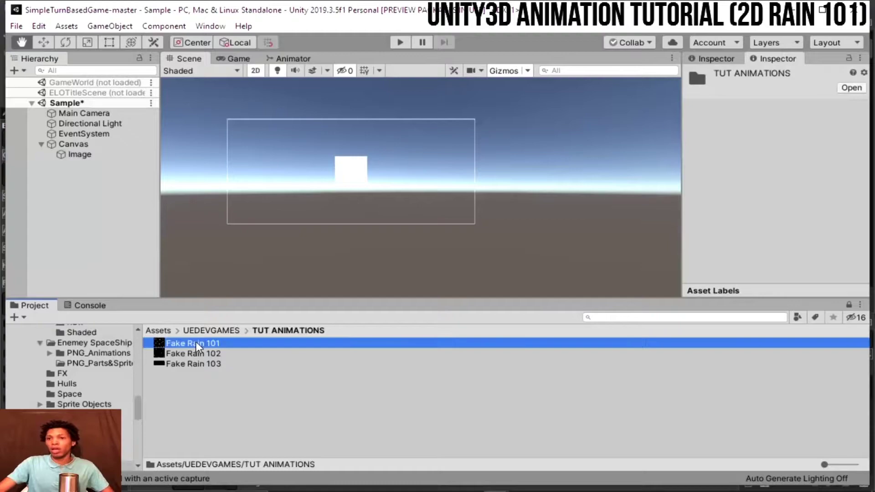
shift+click(197, 364)
click(819, 125)
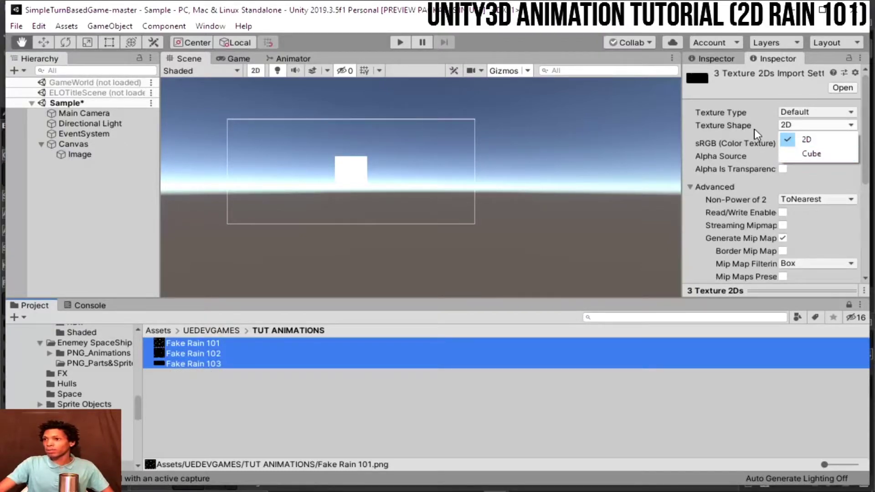
click(806, 142)
click(826, 110)
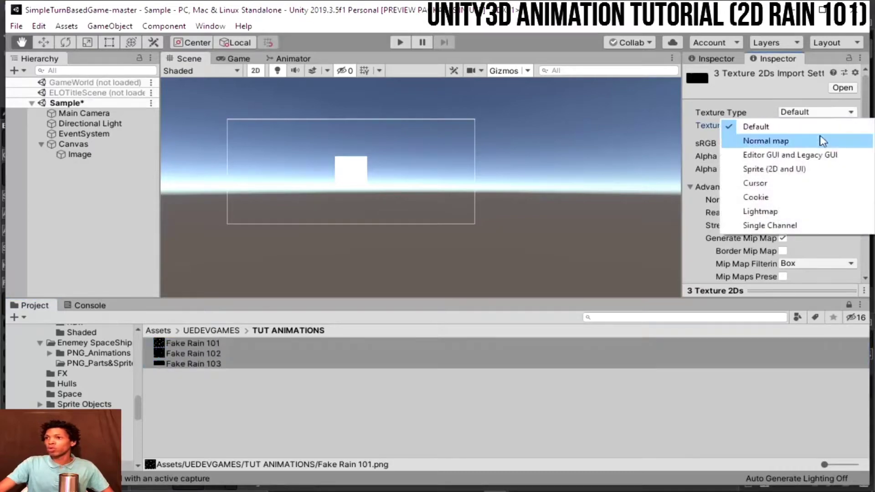
click(781, 182)
click(815, 112)
click(774, 169)
Set the Filter Mode of the three rain textures to Point (no filter) and apply the import settings
scroll(774, 227, down, 5)
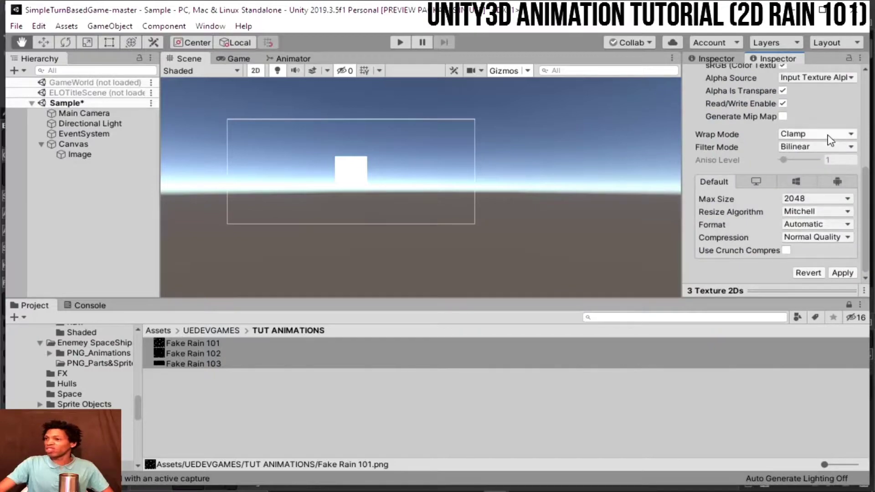
click(822, 145)
click(802, 162)
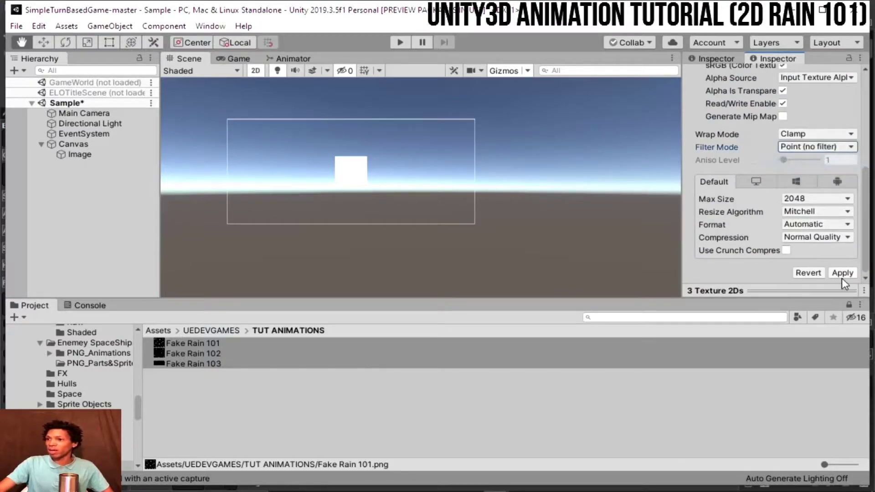
click(840, 274)
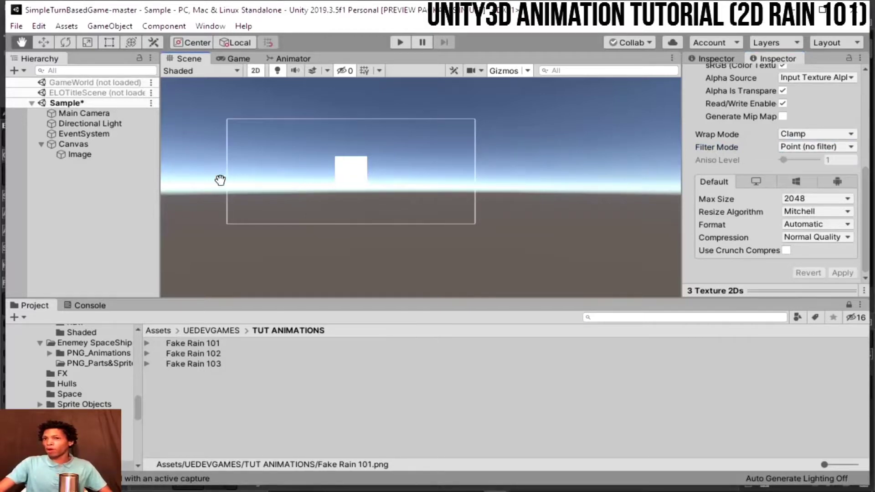
Assign the Fake Rain 103 sprite as the Source Image of the Canvas's Image object
click(114, 157)
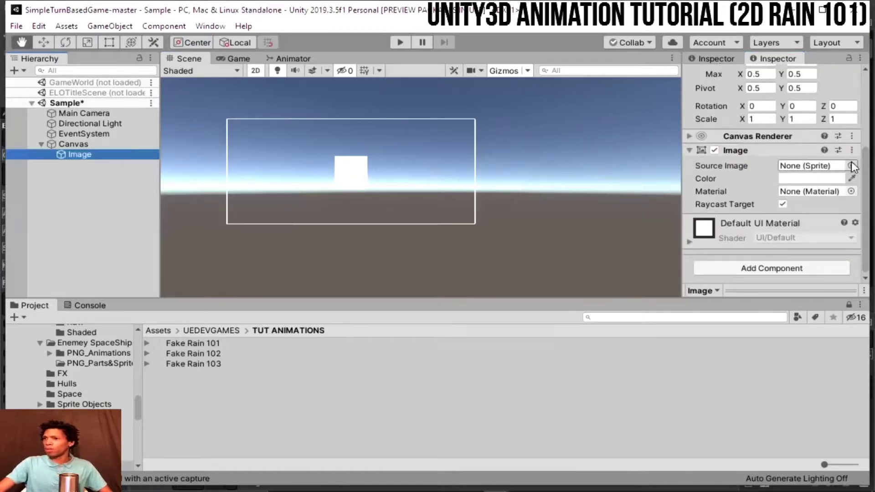
click(851, 165)
text(fake)
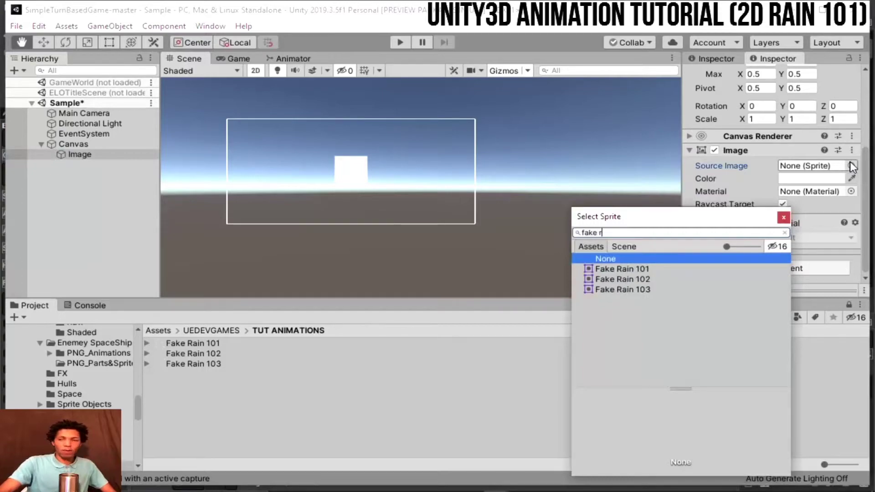
key(Down)
key(Down)
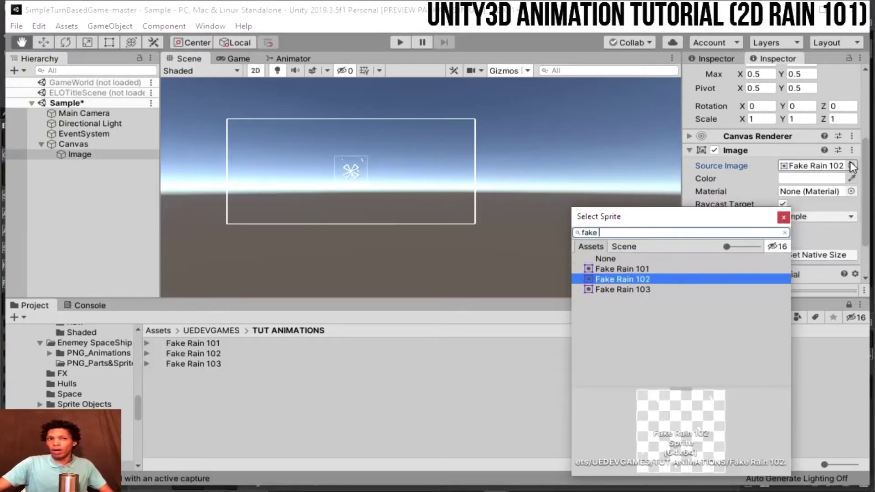
key(Down)
key(Return)
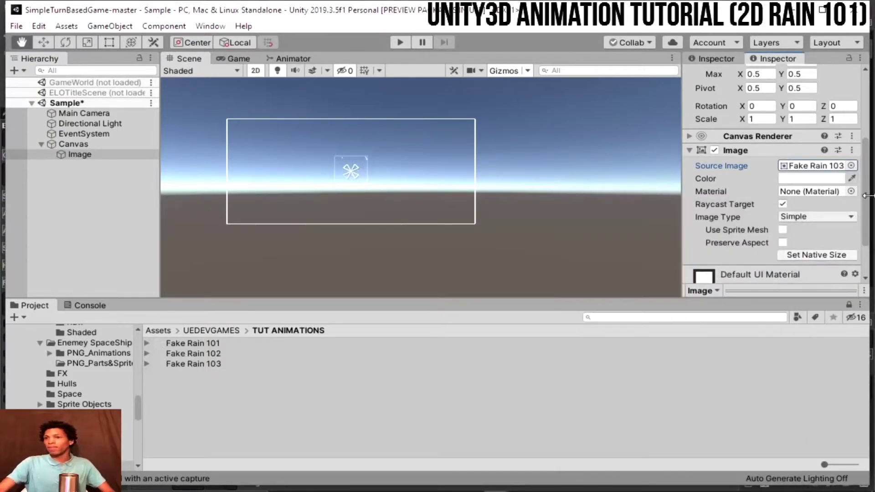
Stretch the Image with the Rect tool so that it fills the whole canvas outline
click(109, 42)
drag(332, 157, 226, 121)
drag(366, 188, 474, 225)
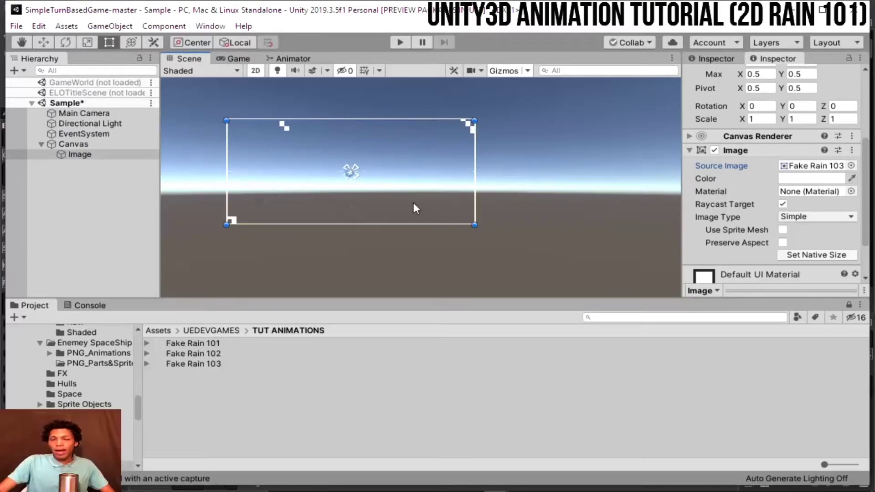
click(390, 187)
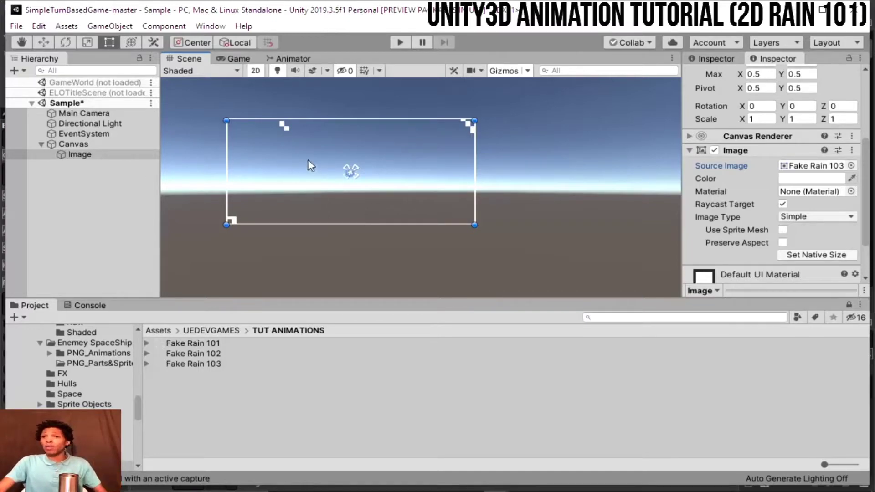
Rename the Canvas's Image object to Rain Effect
click(123, 153)
click(119, 154)
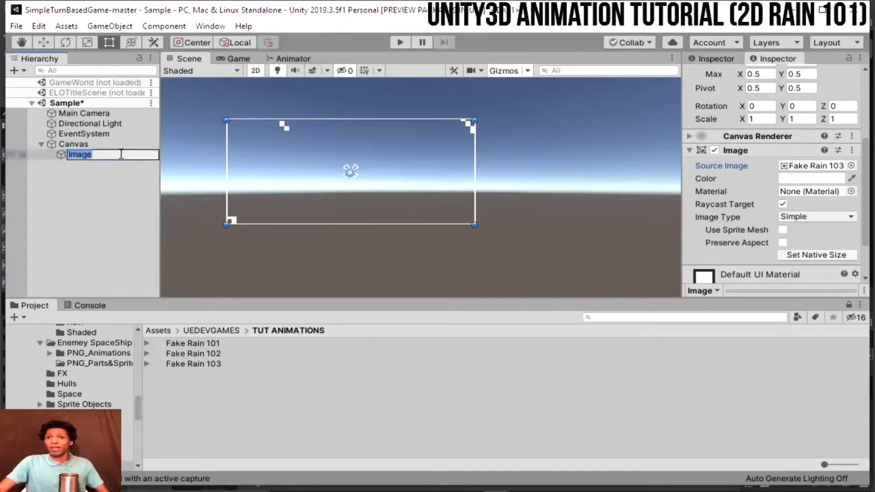
text(Rain)
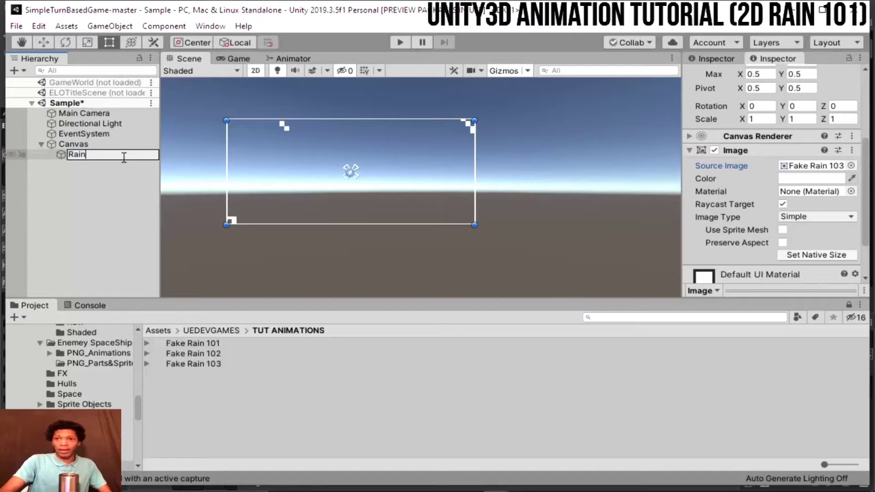
text( ff)
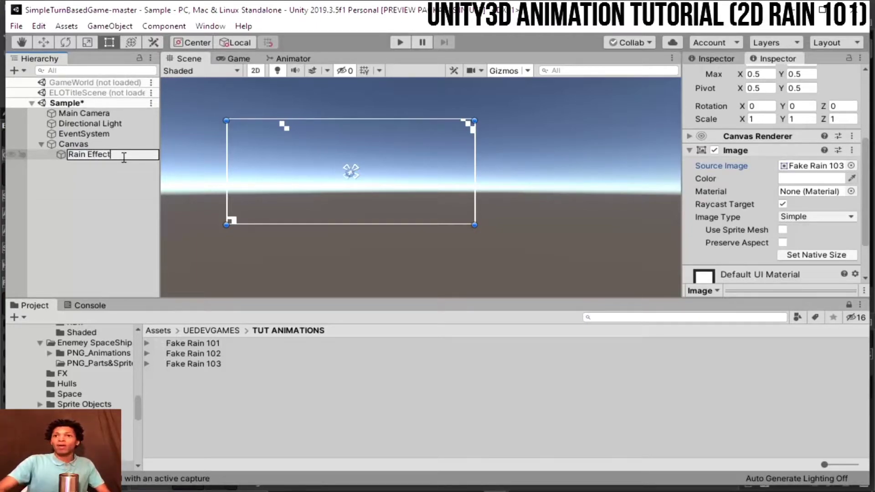
key(Return)
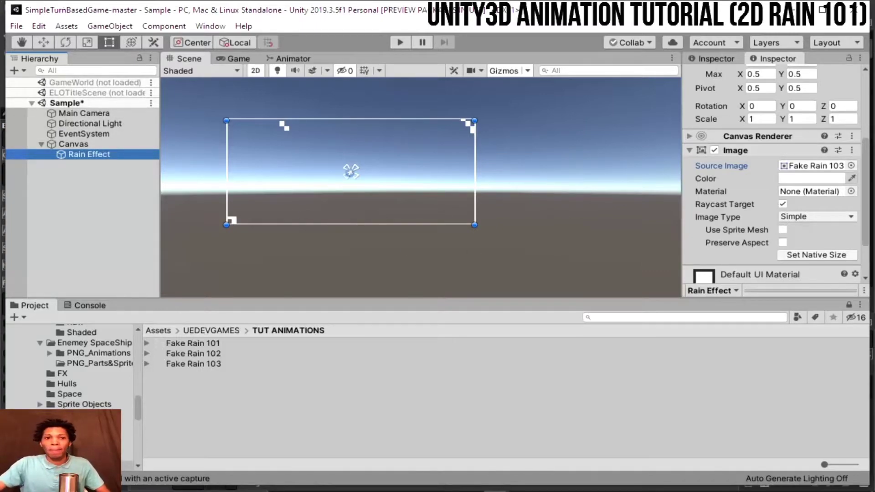
Open the Animation window and create a new animation clip asset with its default name in the TUT ANIMATIONS folder
key(ctrl+6)
drag(723, 154, 712, 349)
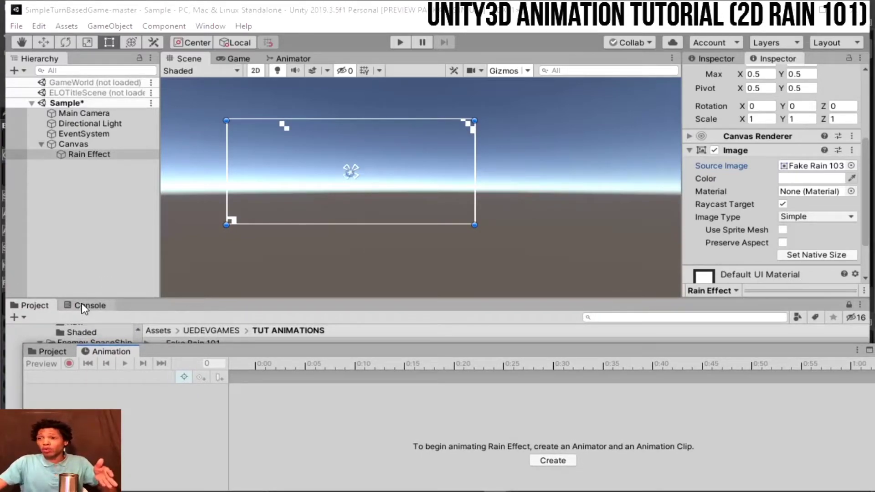
click(24, 319)
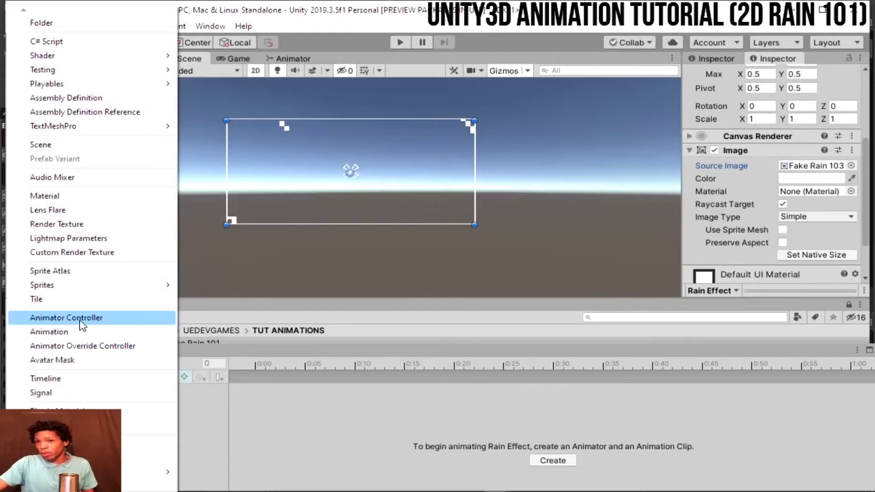
click(93, 332)
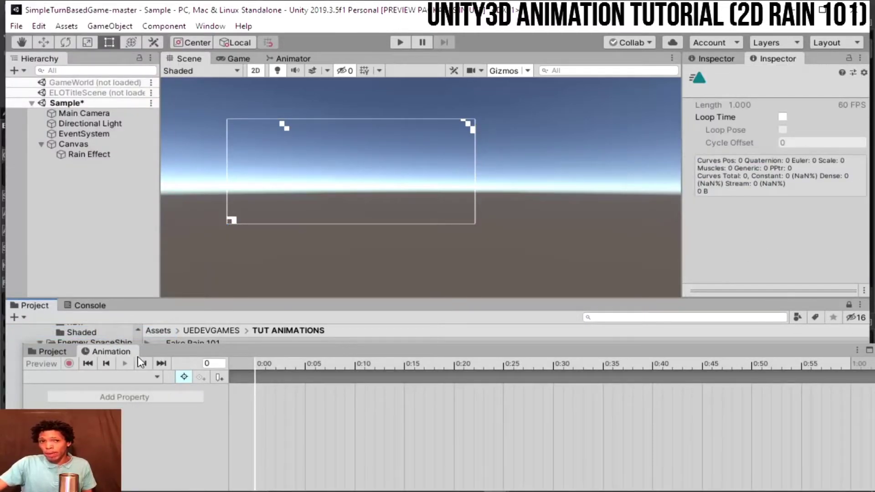
click(260, 240)
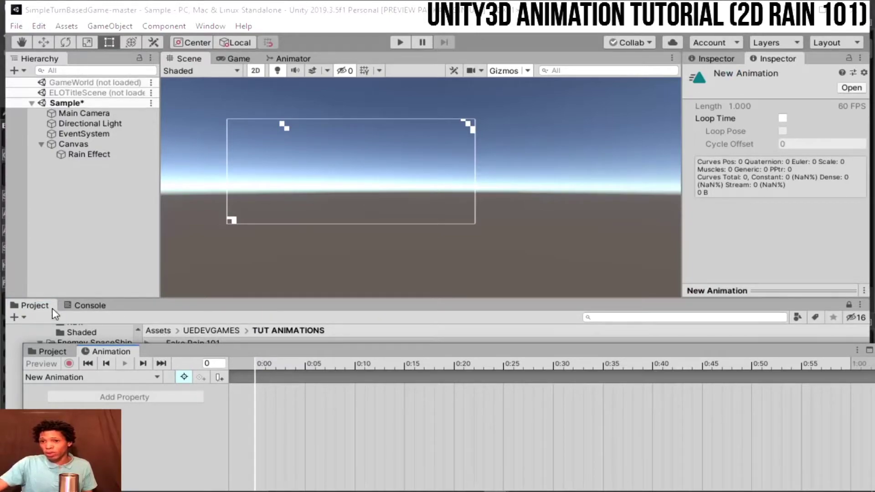
drag(177, 357, 158, 270)
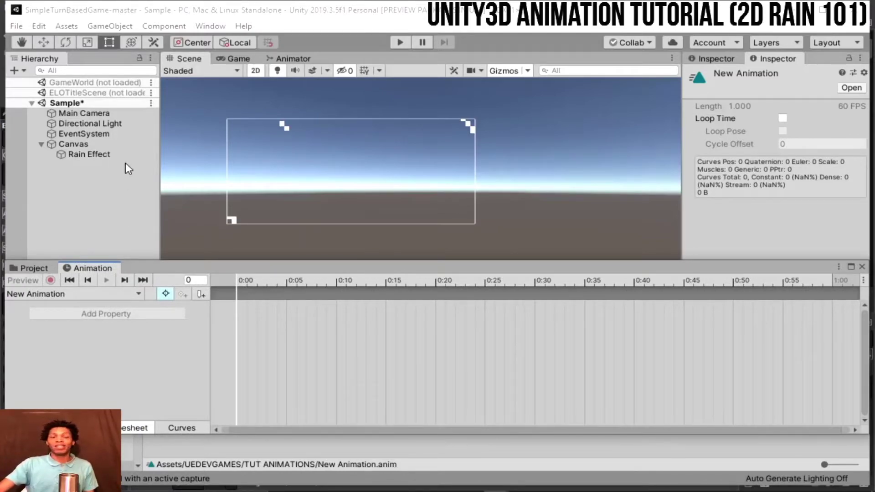
Create an animator and animation clip for the Rain Effect object, saving the clip as Rain 101 Animation in TUT ANIMATIONS
click(102, 154)
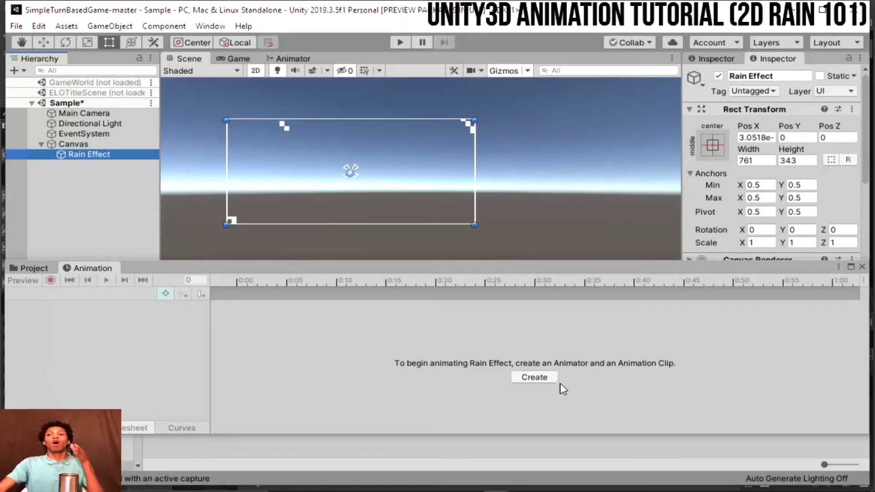
click(542, 377)
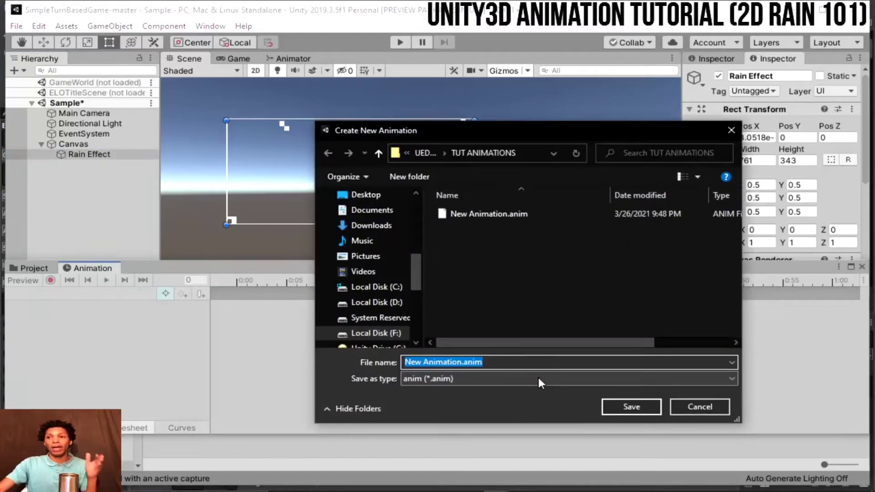
double_click(413, 362)
text(Rain)
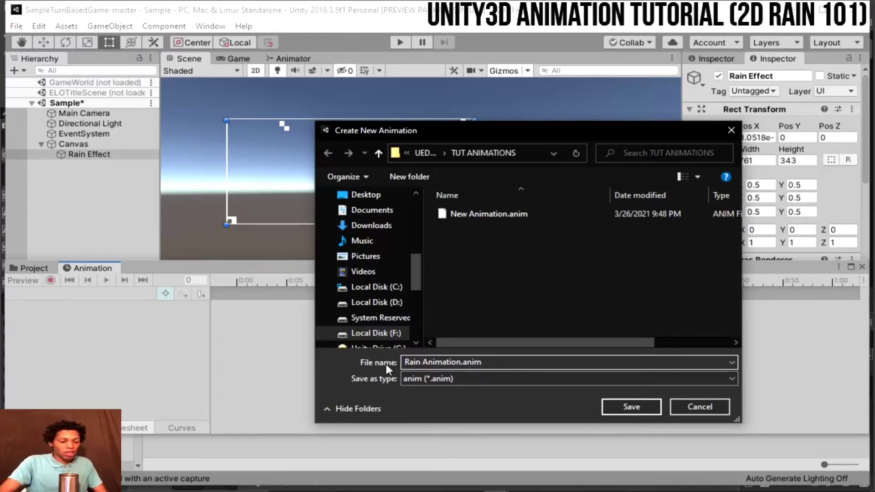
text(101)
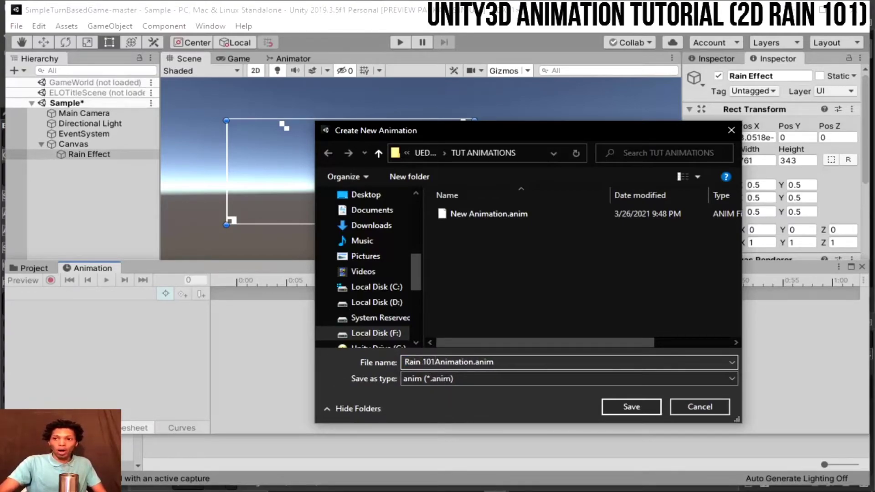
key(Return)
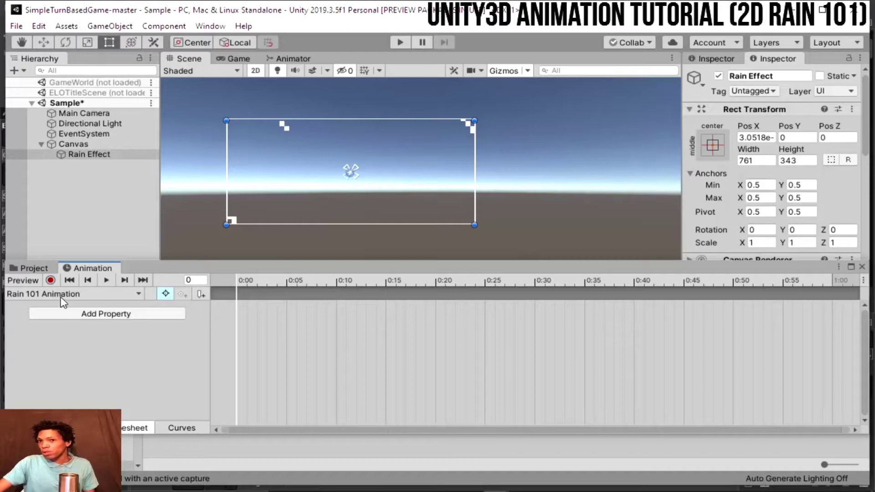
Turn on keyframe recording for the Rain 101 Animation clip
click(50, 280)
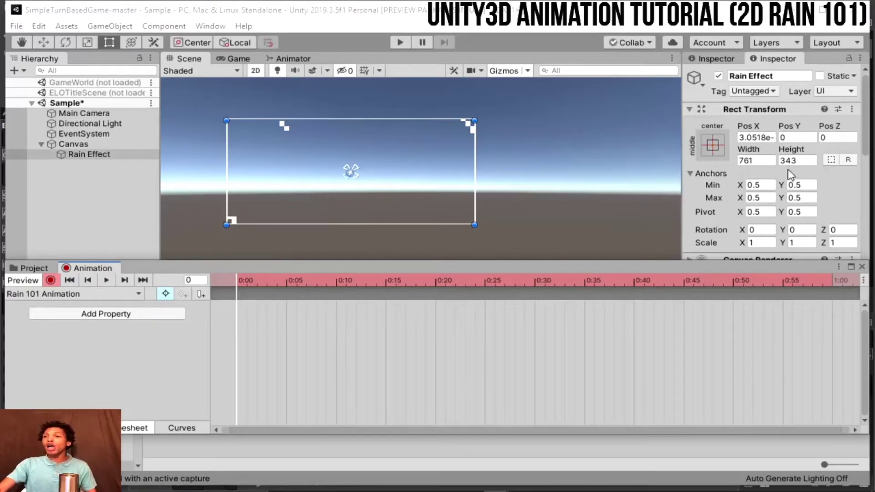
scroll(790, 172, down, 3)
scroll(782, 135, up, 3)
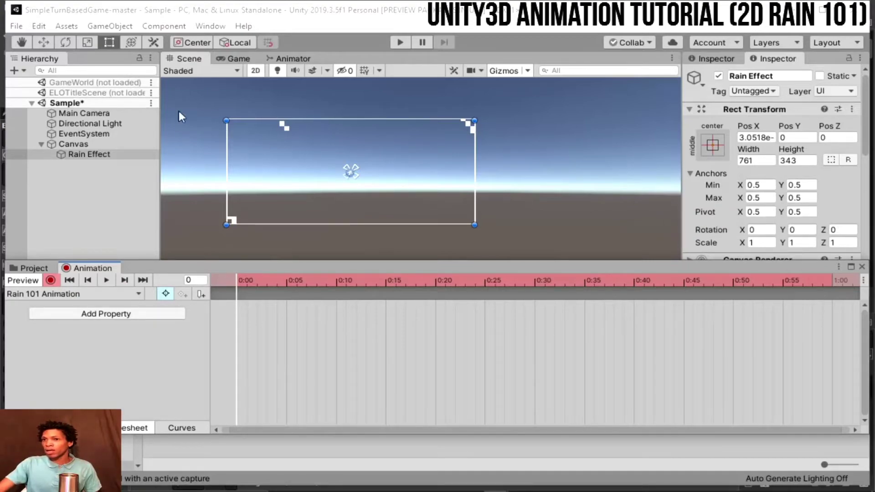
Record a slight Z rotation of Rain Effect, about 2.3 degrees, at frame 0 and move the playhead to frame 15
click(72, 44)
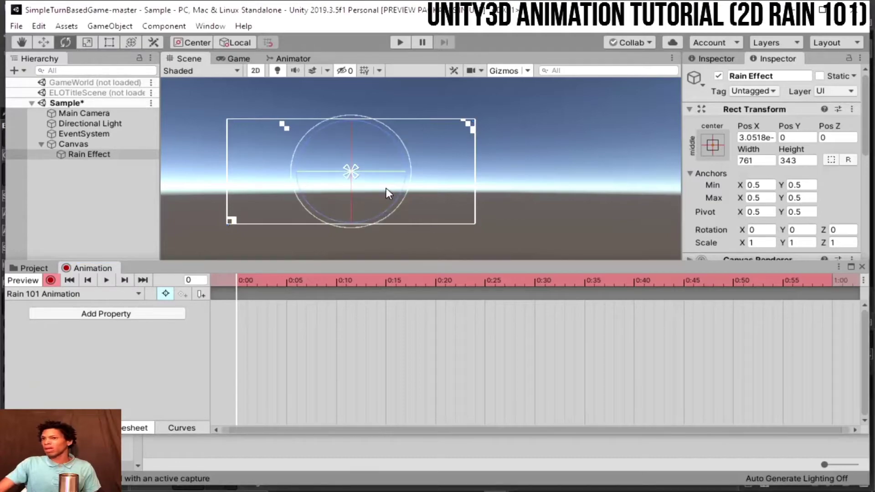
drag(394, 198, 396, 194)
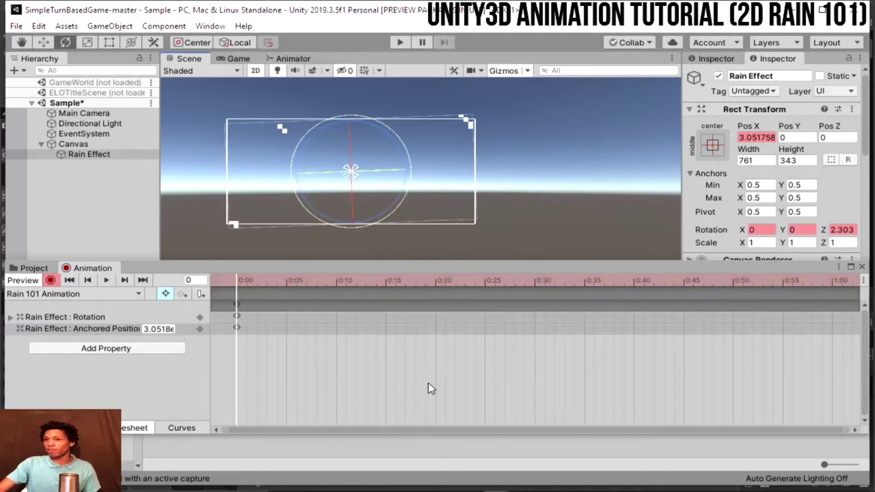
click(338, 282)
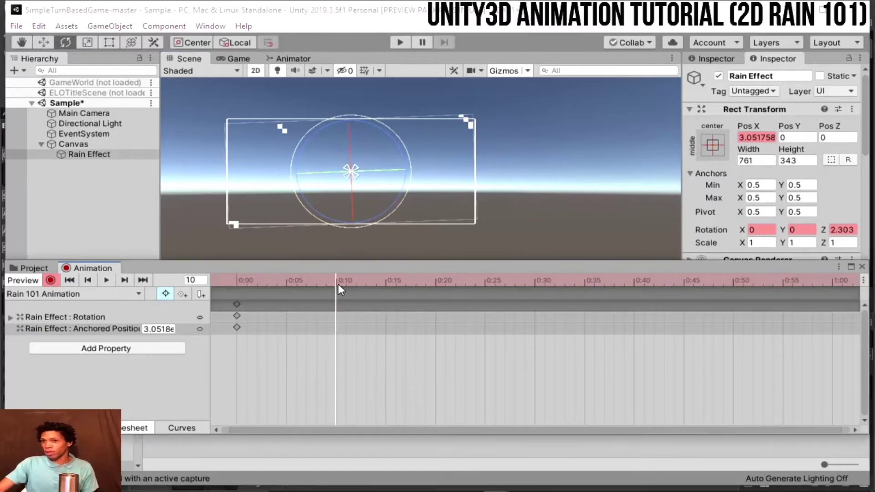
click(385, 283)
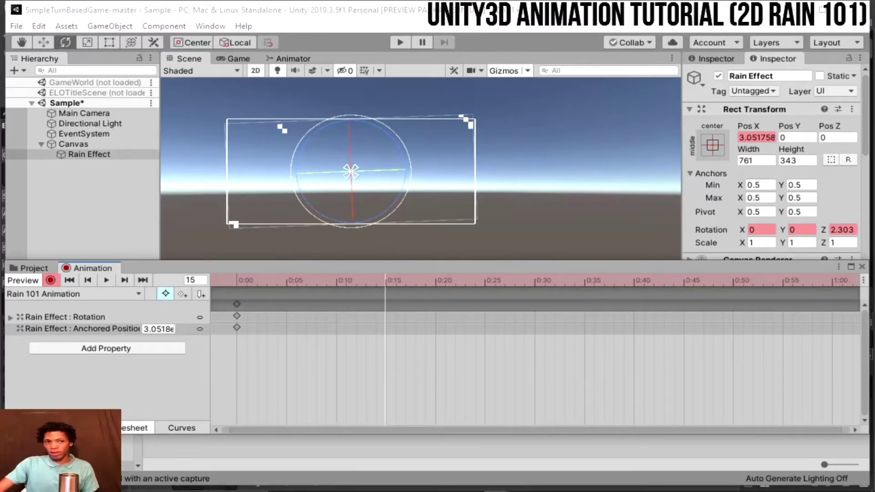
Move the Animation window clear of the TUT ANIMATIONS assets and add the Fake Rain 103 sprite to the clip's timeline
click(36, 269)
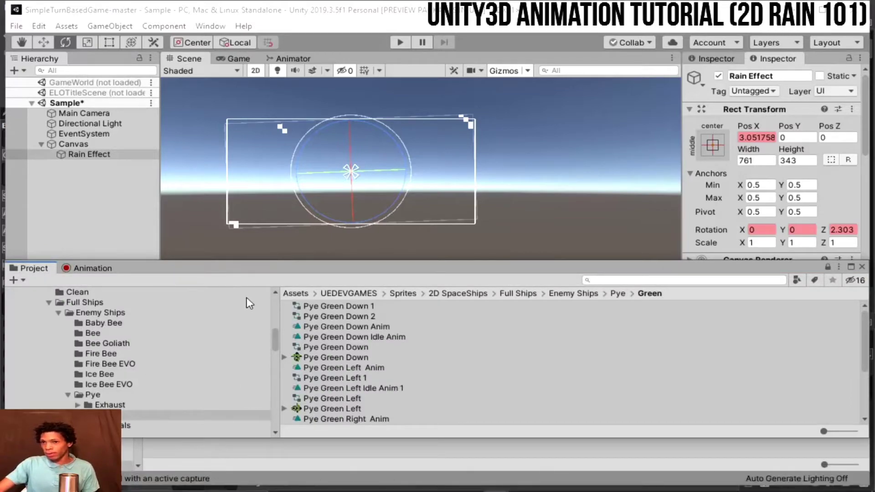
drag(240, 272, 255, 49)
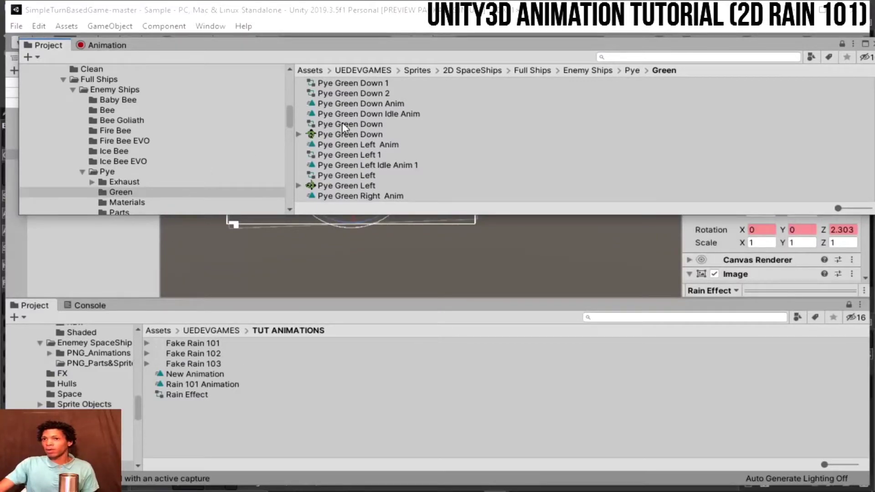
click(113, 48)
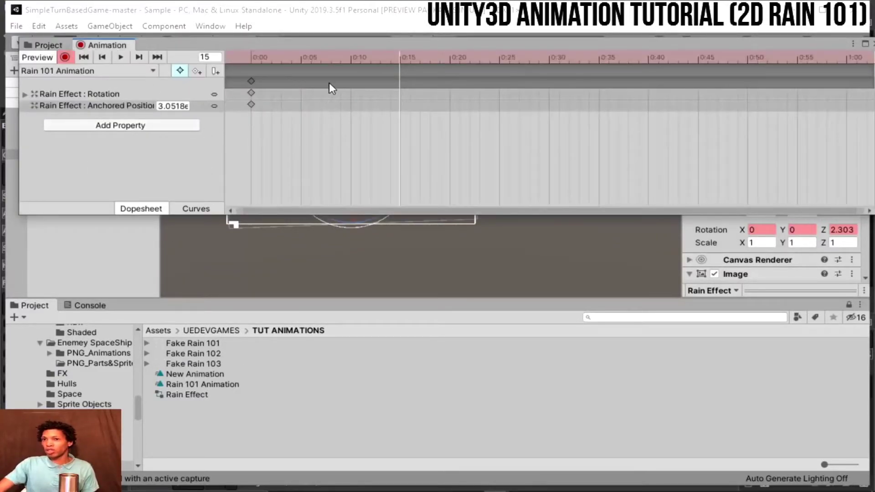
drag(201, 362, 398, 66)
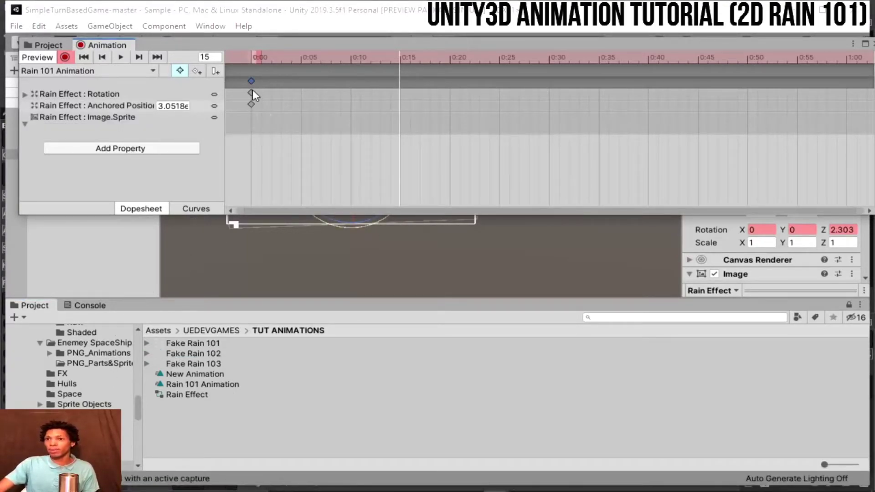
Add the remaining Fake Rain sprites to the timeline and space the keyframes at 0:00, 0:30 and 1:00
drag(250, 94, 402, 94)
drag(230, 344, 543, 81)
drag(625, 75, 845, 87)
drag(400, 83, 549, 87)
Preview the Rain 101 Animation clip's playback and return the playhead to frame 0
click(248, 121)
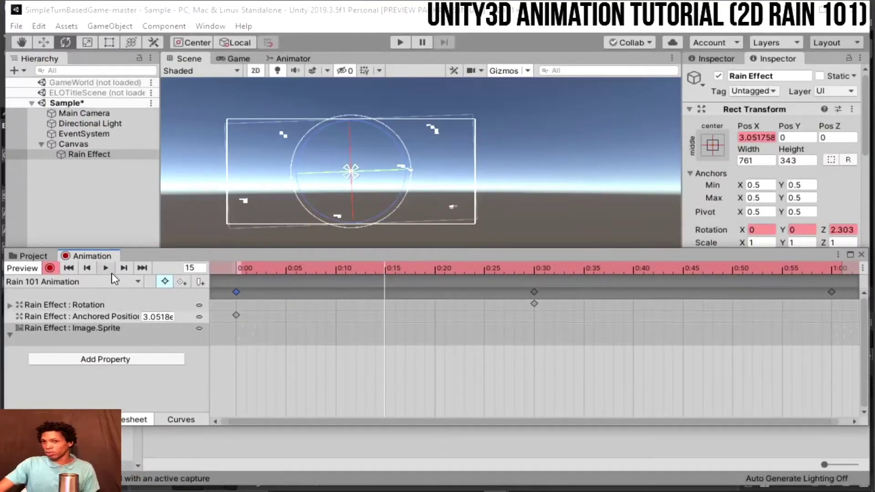
click(106, 269)
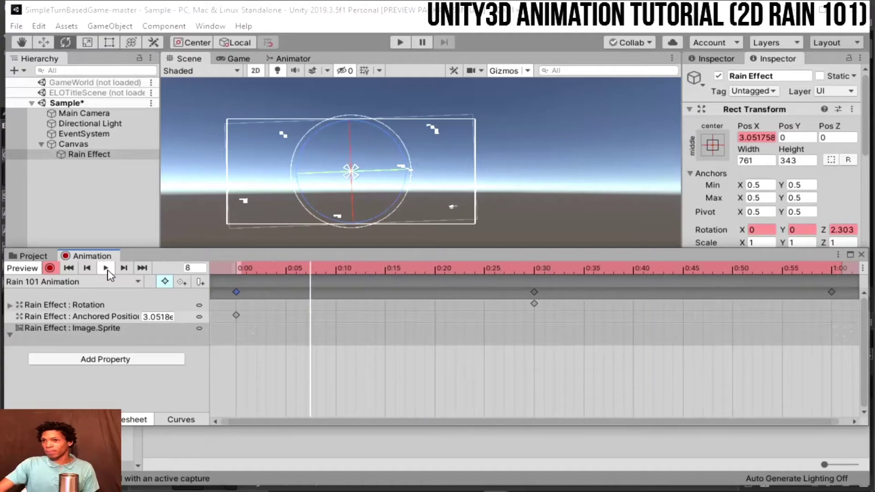
click(260, 312)
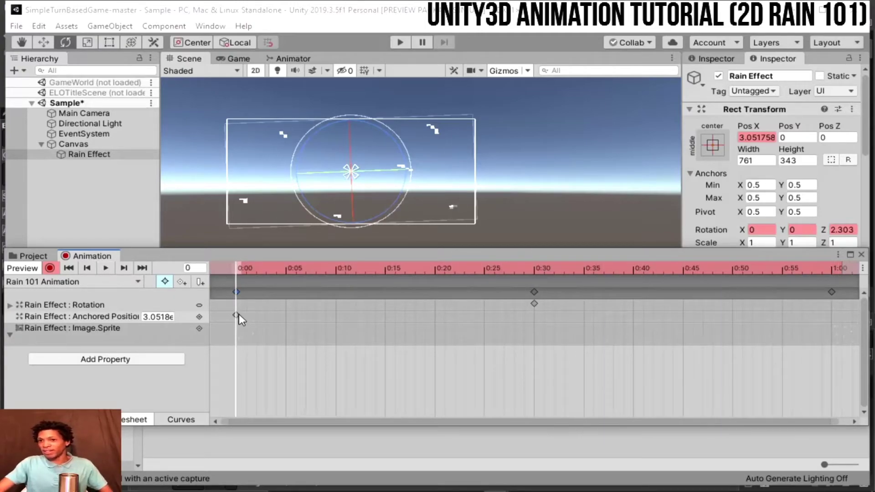
Delete all anchored position, rotation and sprite keyframes from the Rain 101 Animation clip
click(238, 314)
key(Delete)
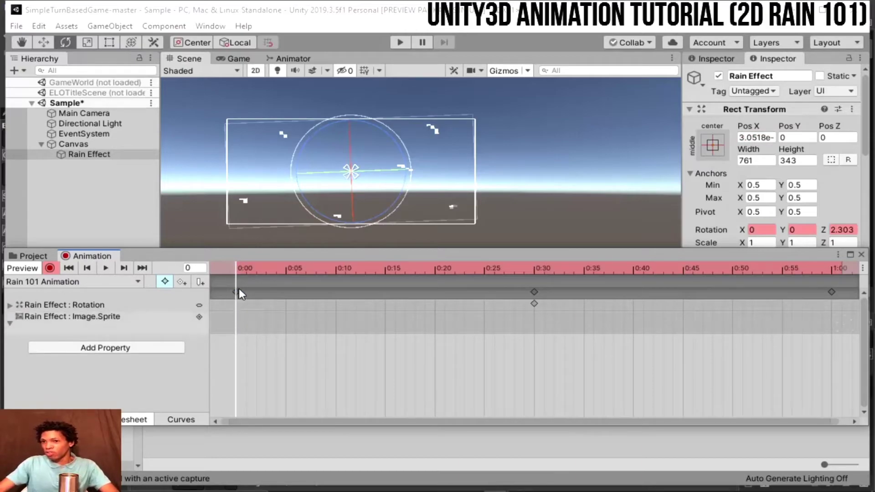
click(234, 291)
key(Delete)
click(531, 302)
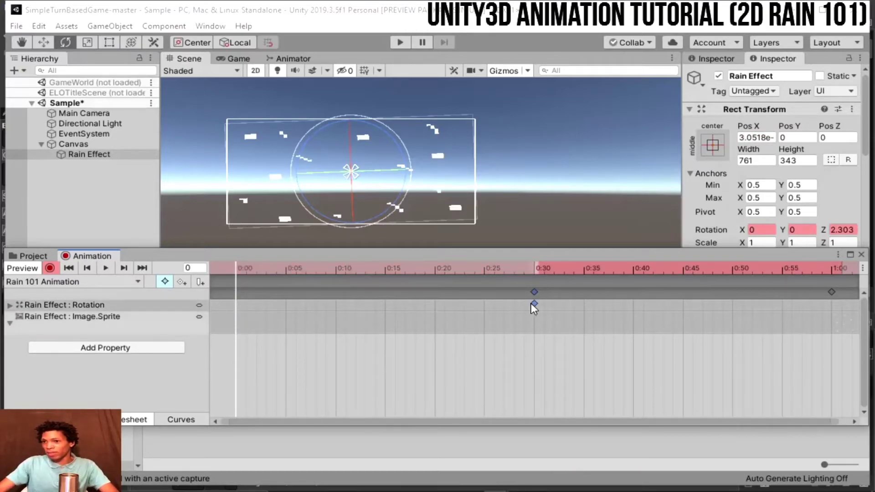
drag(537, 300, 255, 316)
key(Delete)
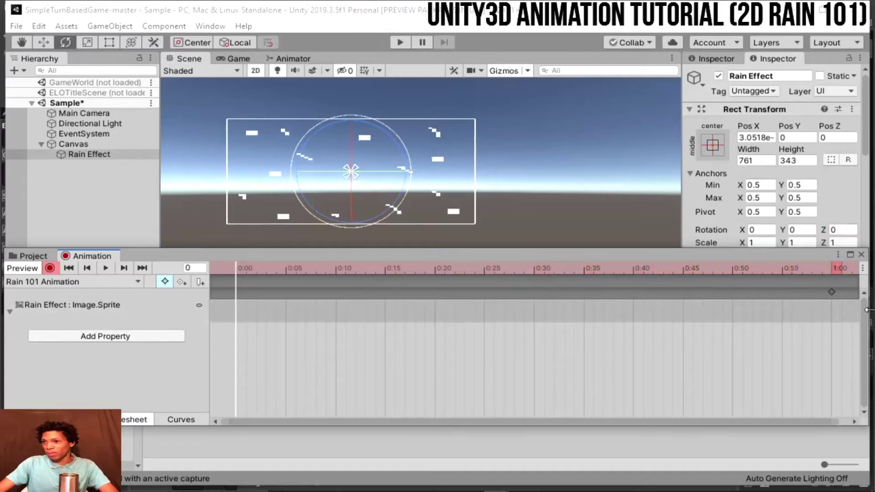
click(831, 292)
key(Delete)
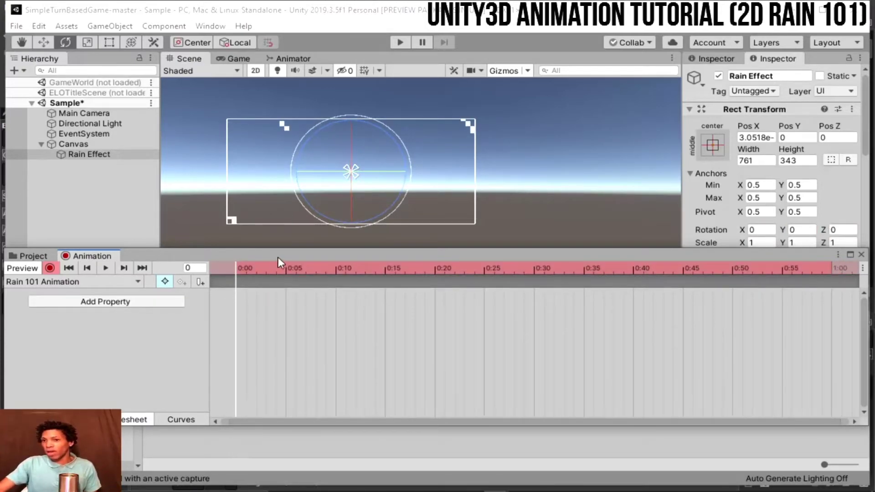
Key the Fake Rain 103, 102 and 101 sprites on Rain Effect's timeline at 0:00, 0:15 and 0:30 respectively
drag(277, 257, 299, 88)
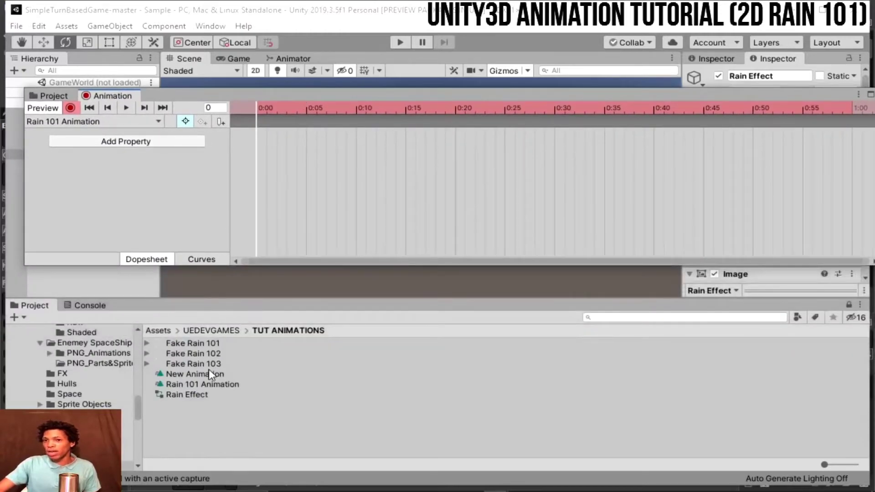
drag(208, 365, 253, 125)
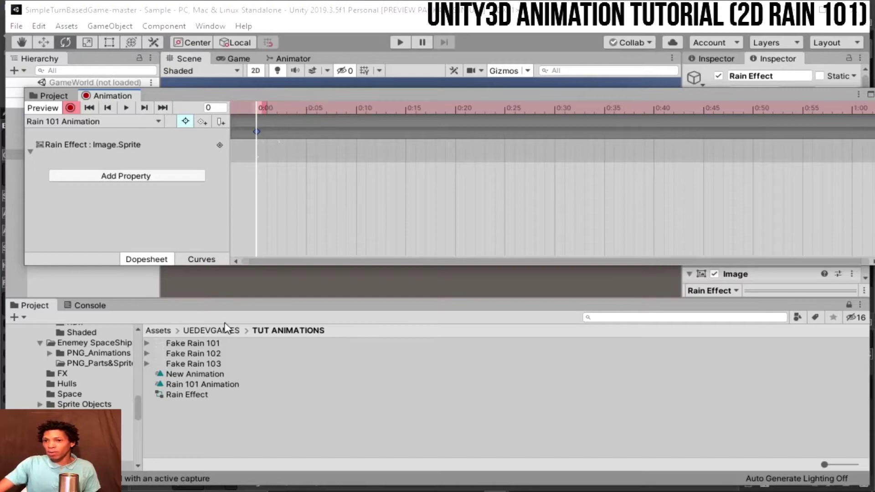
drag(214, 360, 405, 133)
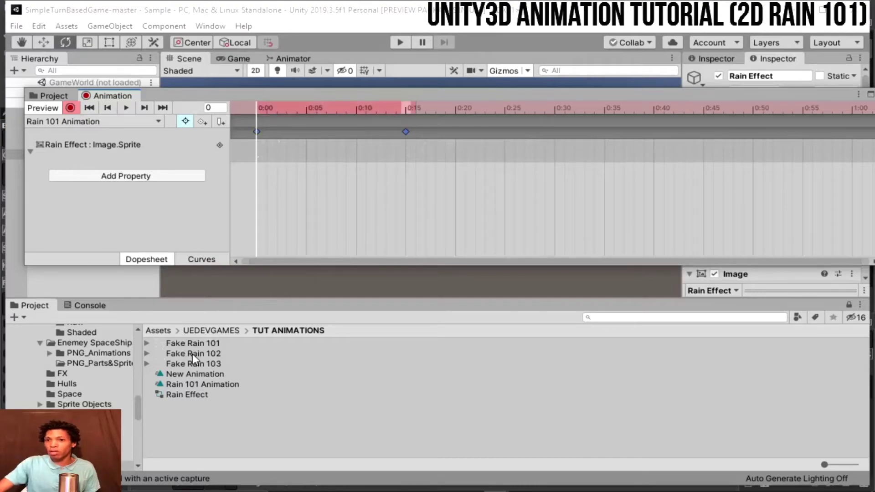
drag(193, 345, 659, 143)
drag(554, 134, 554, 132)
drag(607, 99, 622, 310)
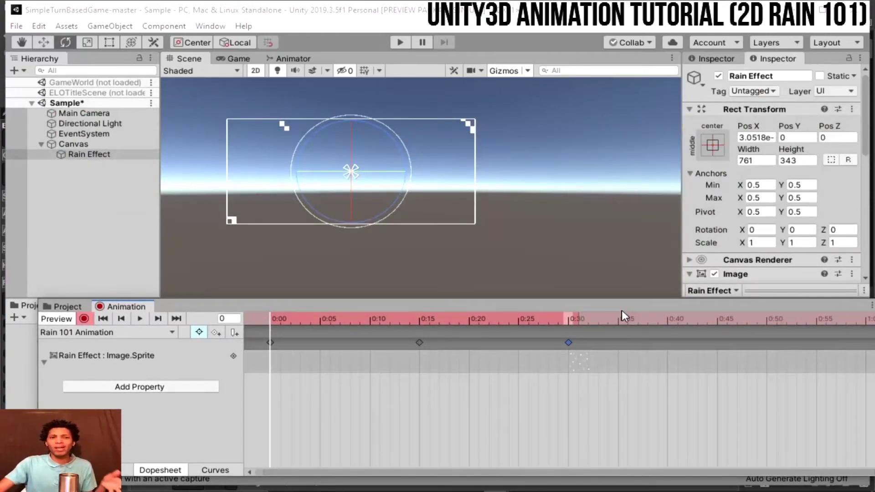
Play the Rain 101 Animation clip and watch it in the Game view
click(139, 319)
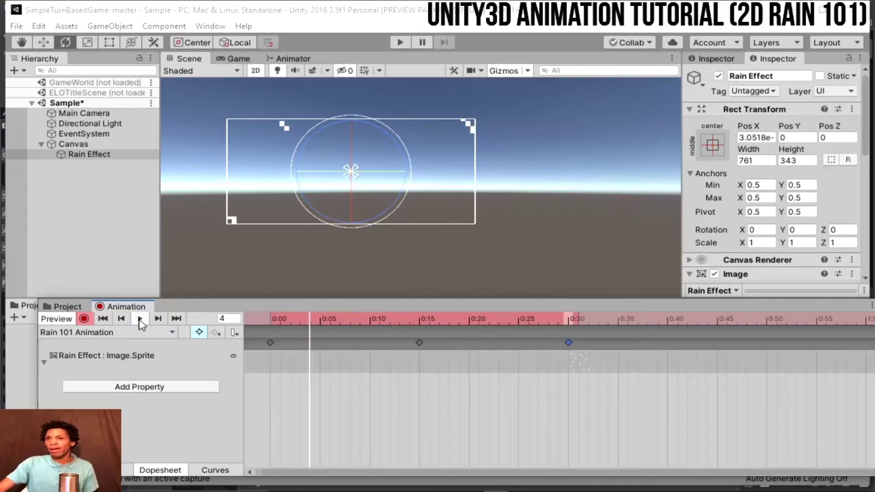
click(236, 67)
click(236, 59)
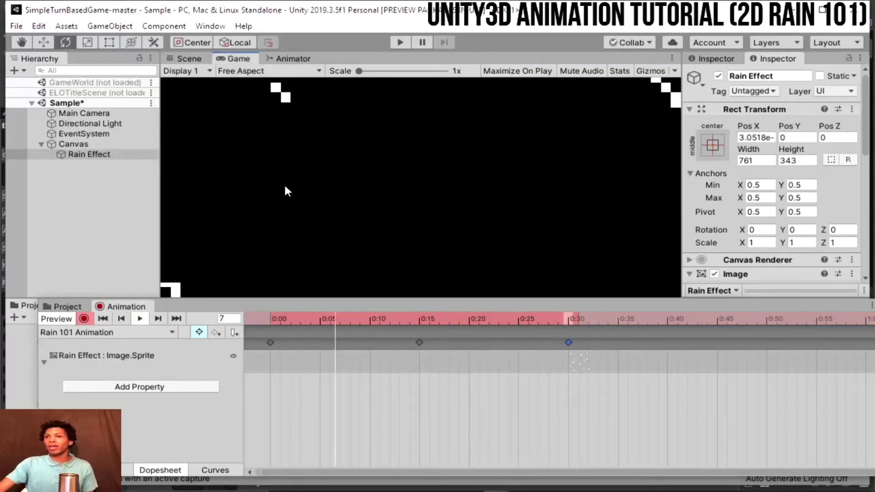
Respace the Rain 101 Animation clip's second and third sprite keyframes to 0:30 and 1:00
drag(268, 305, 257, 408)
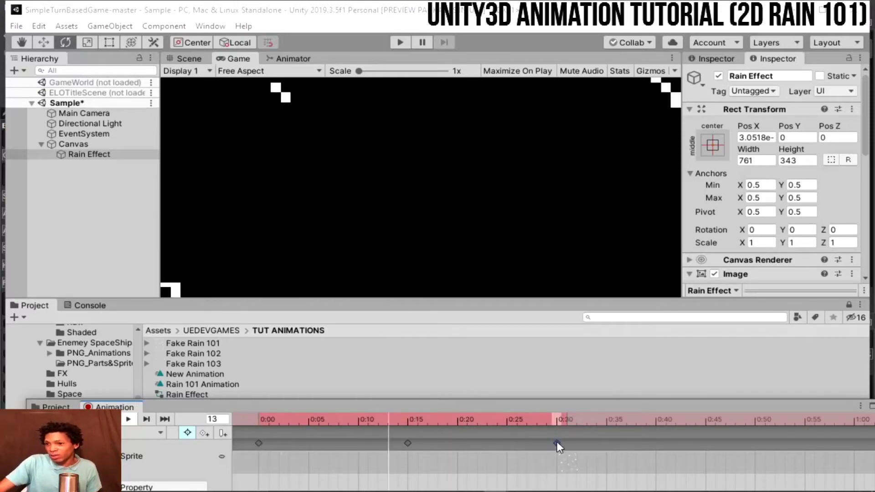
drag(557, 442, 706, 451)
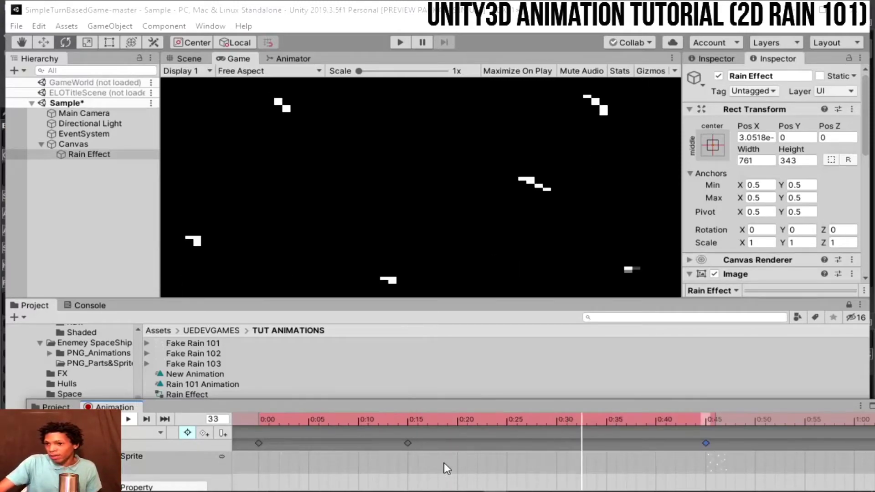
drag(408, 443, 556, 443)
click(705, 443)
drag(706, 442, 851, 458)
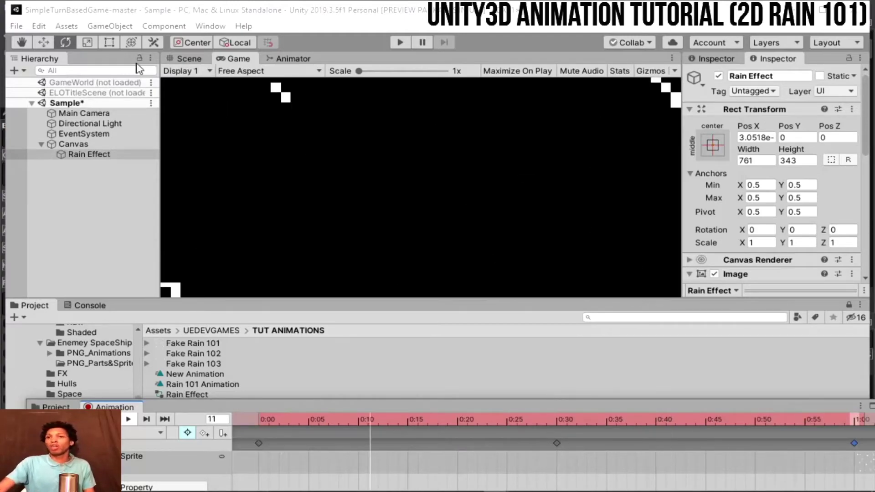
Narrow the Rain Effect image in the Scene view to a width of 380.5, covering the canvas's left half
click(186, 59)
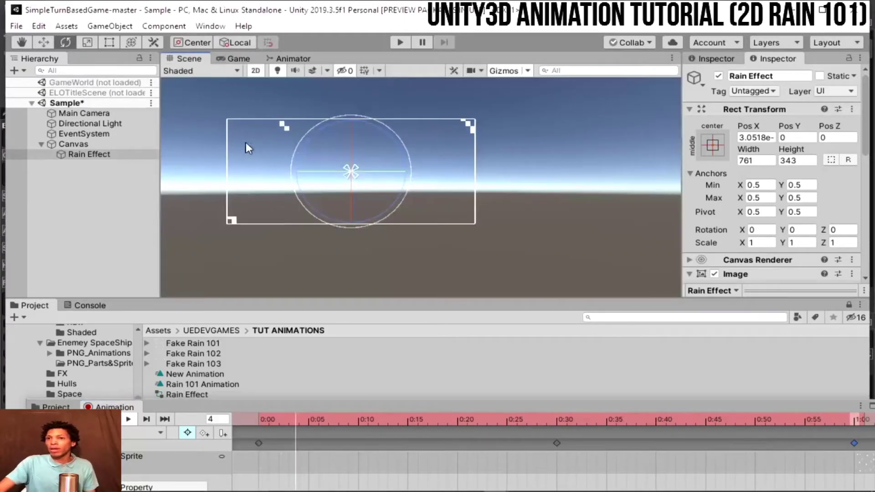
click(73, 144)
click(85, 155)
click(348, 142)
key(t)
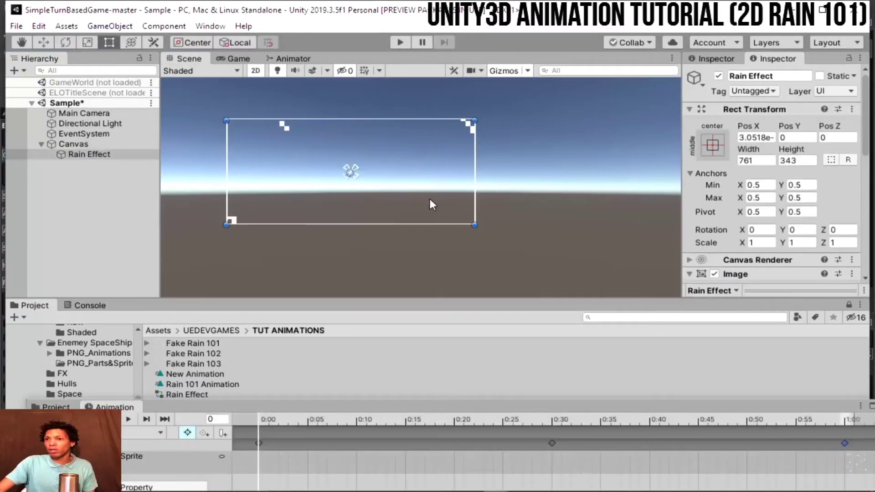
drag(474, 184, 352, 184)
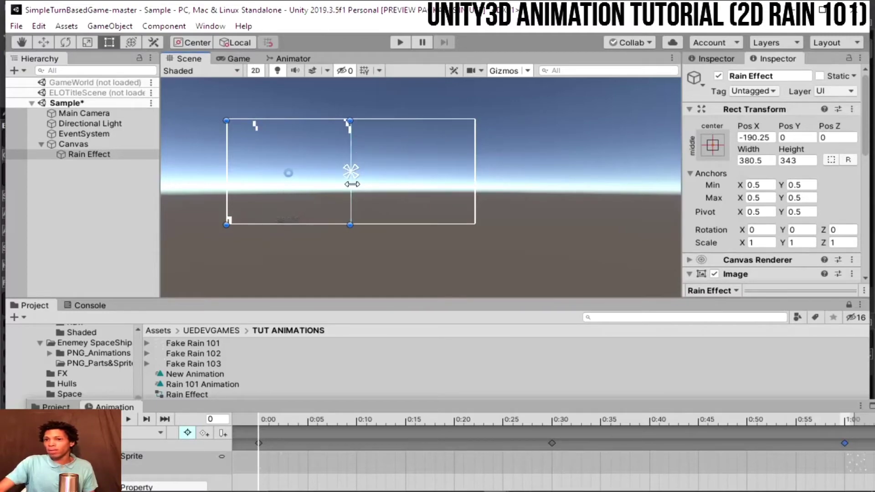
Preview the clip on the narrowed Rain Effect in the Game view and check the Console
click(128, 419)
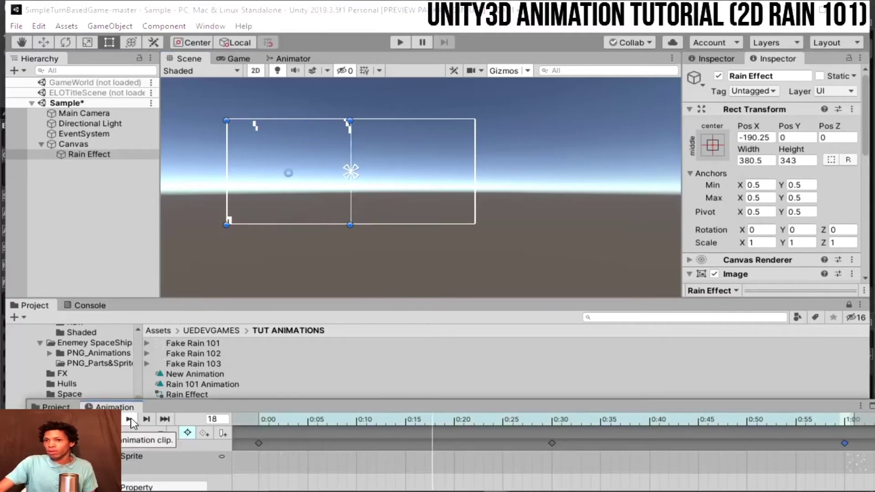
click(244, 59)
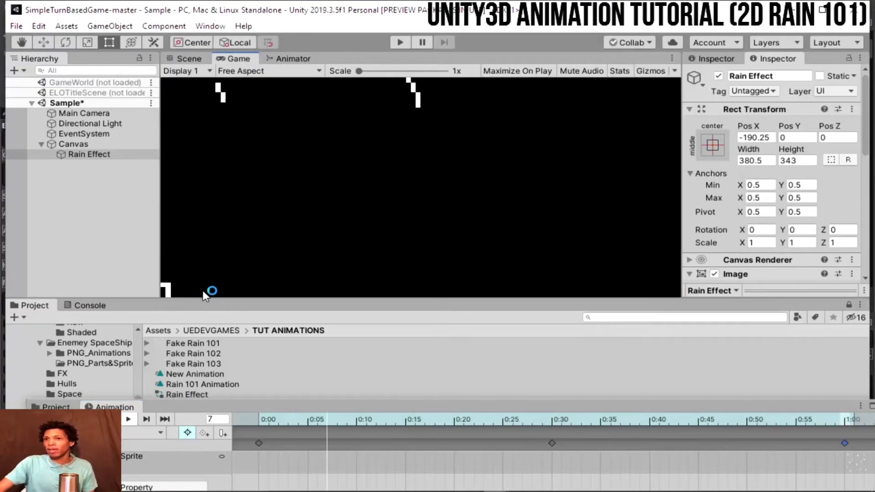
click(90, 305)
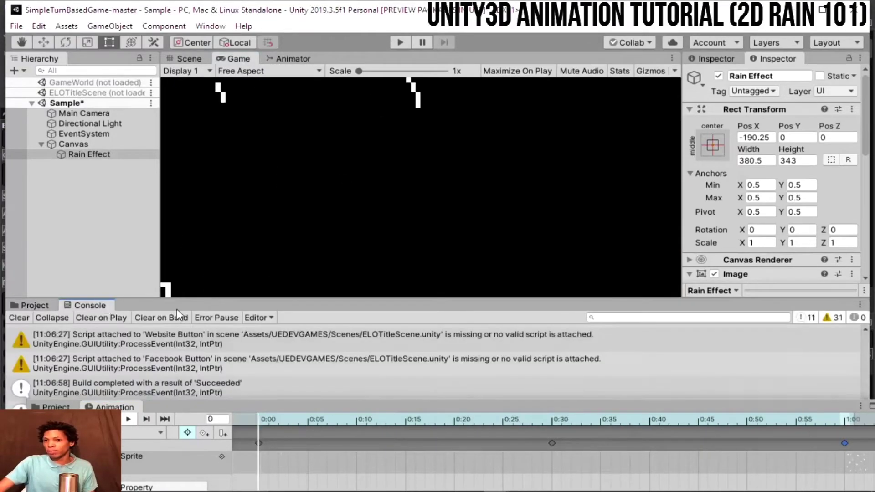
drag(230, 320, 251, 431)
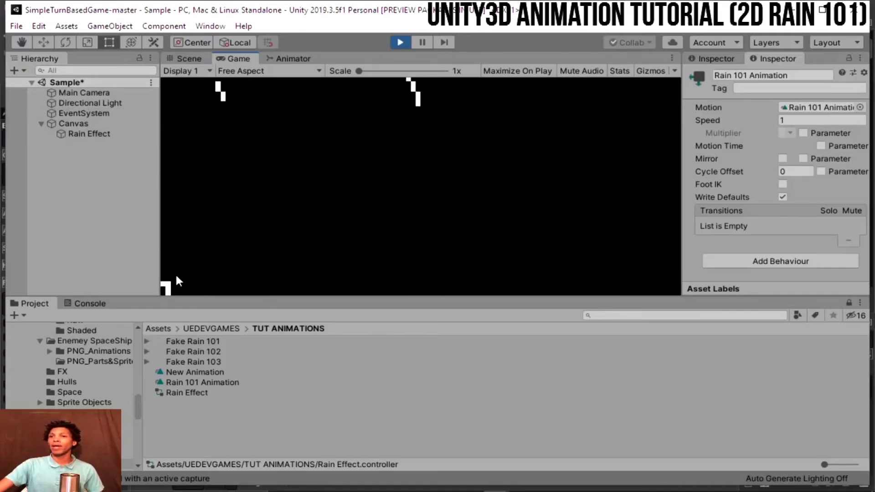
Add a TextMeshPro text object as a child of the Canvas
click(70, 133)
right_click(70, 121)
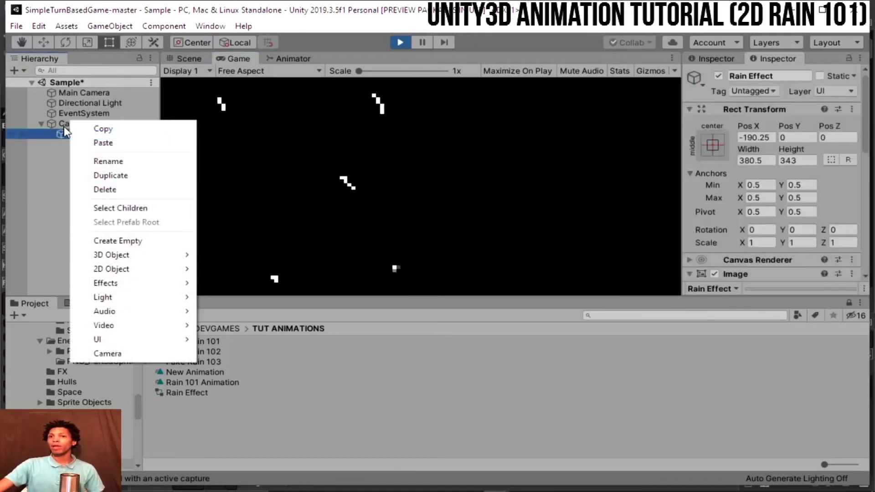
click(55, 124)
right_click(57, 125)
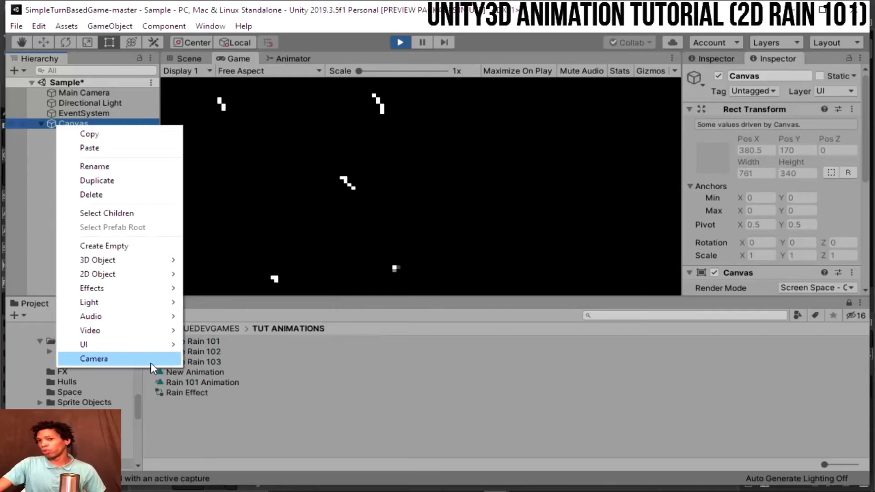
mouse_move(168, 344)
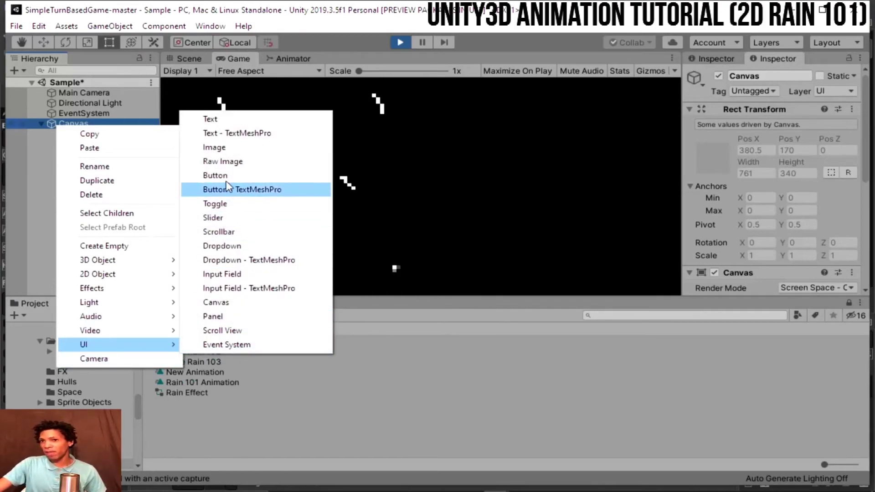
click(237, 133)
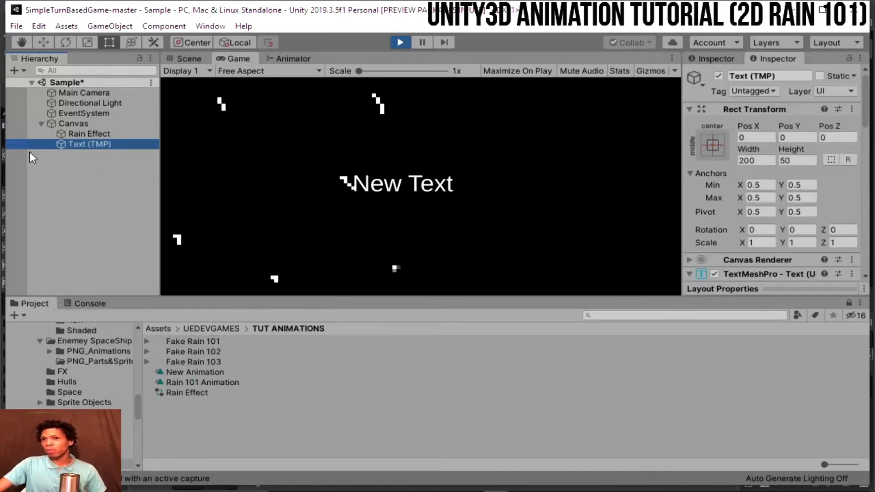
Replace the new text object's default content with "MY GAME"
scroll(794, 223, down, 10)
scroll(771, 179, up, 4)
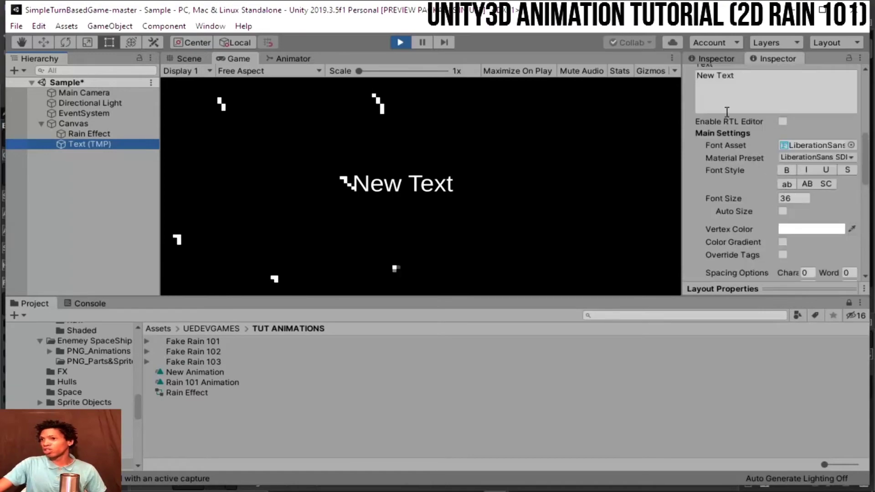
click(748, 99)
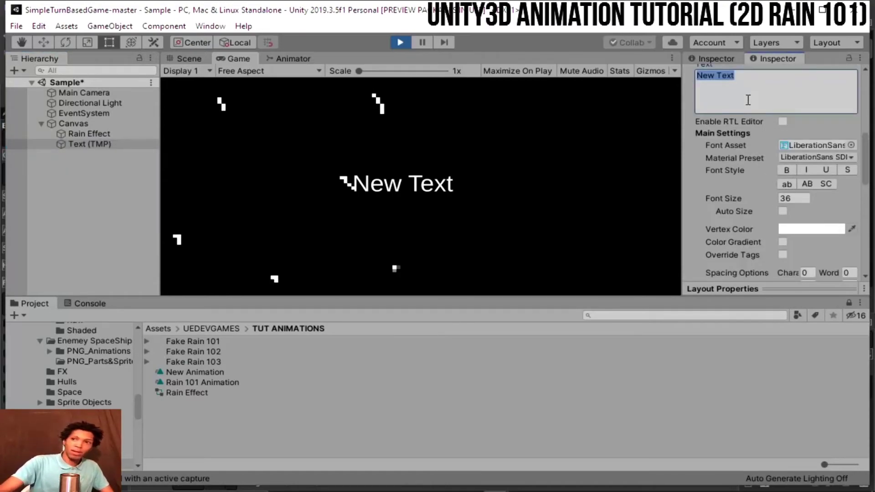
text(MY GAME)
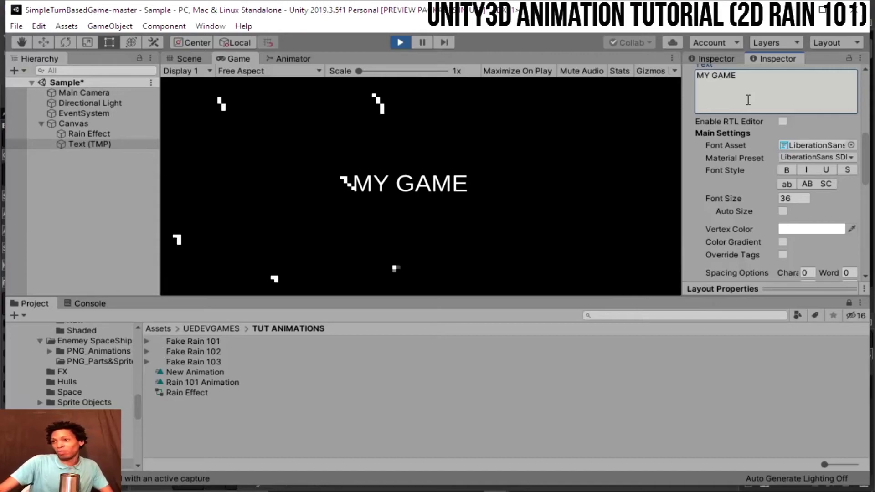
Add a second line reading "BOYS" below "MY GAME" in the text object
click(754, 99)
click(760, 81)
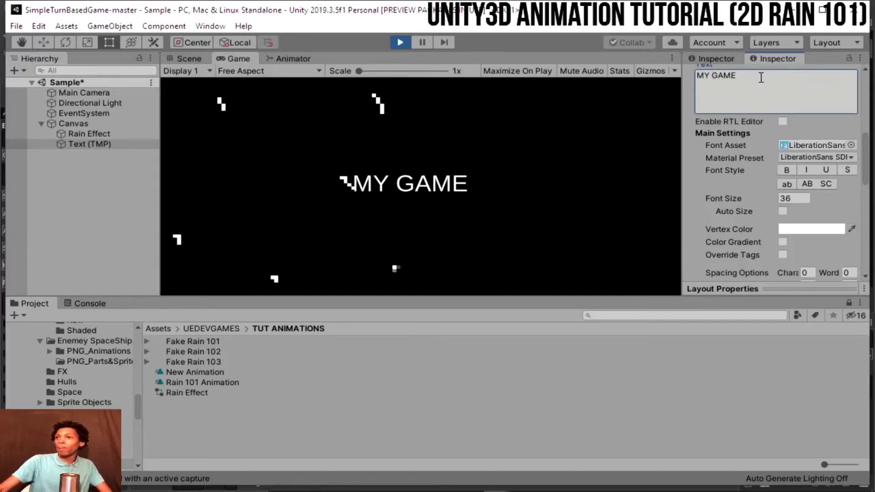
click(798, 82)
click(773, 91)
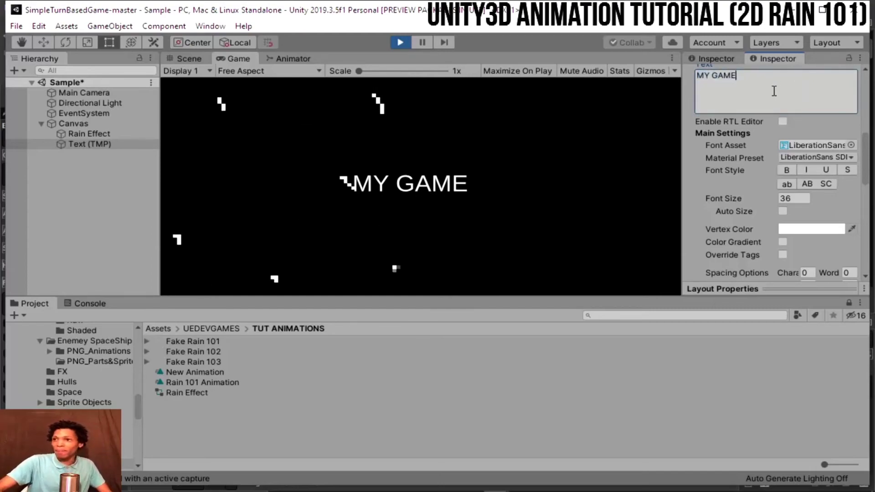
key(Return)
text(BOIY)
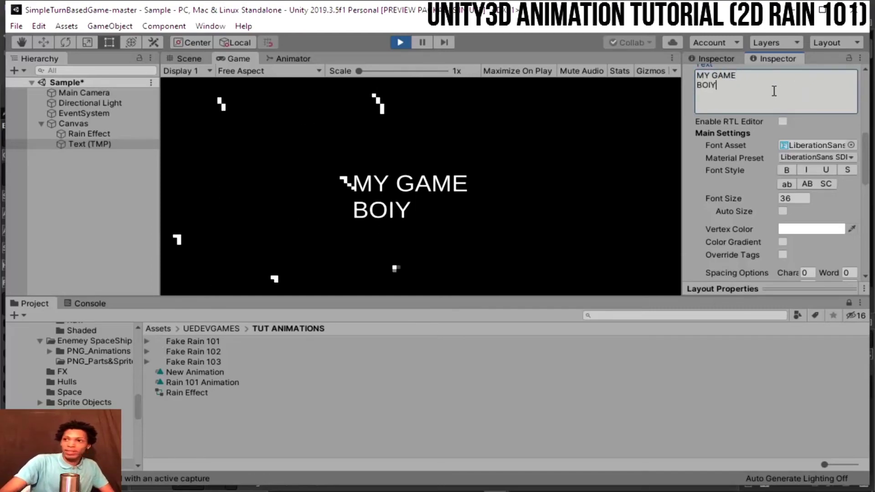
key(BackSpace)
key(BackSpace)
text(YS)
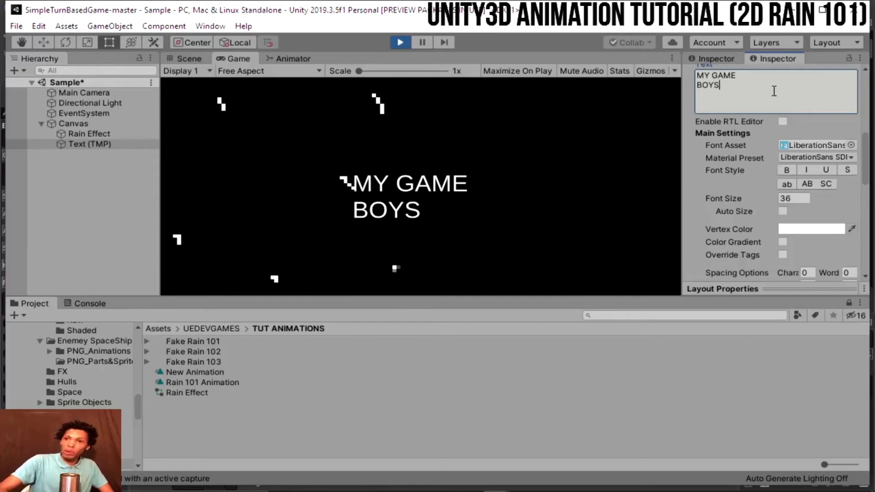
Center the two-line title text horizontally
scroll(729, 250, down, 10)
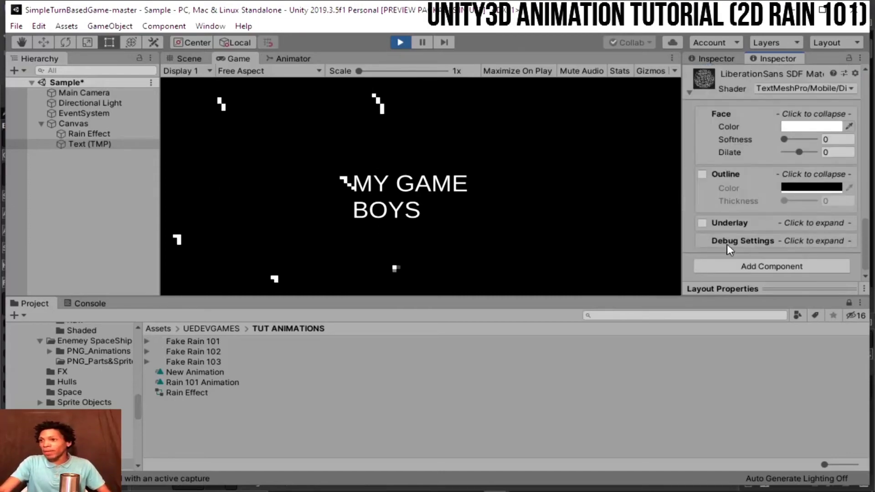
scroll(774, 159, up, 3)
click(801, 71)
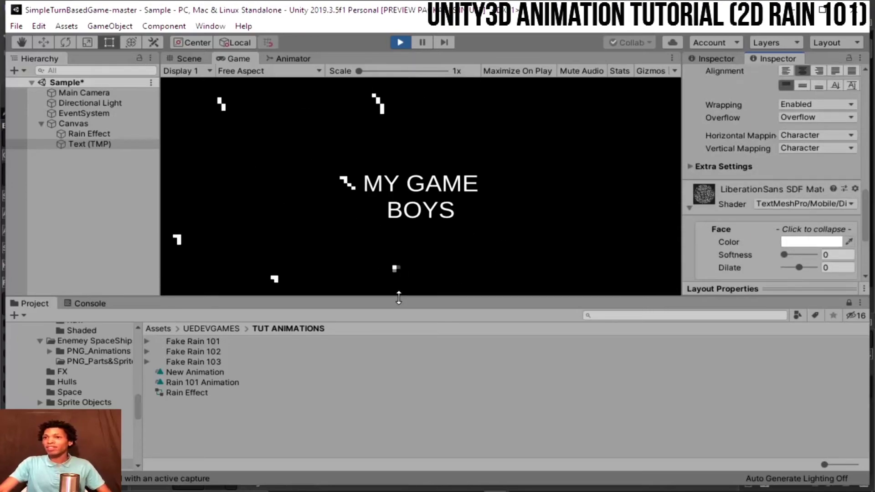
Undock the Game view into its own window and maximize it to watch the rain behind the title
drag(245, 59, 428, 139)
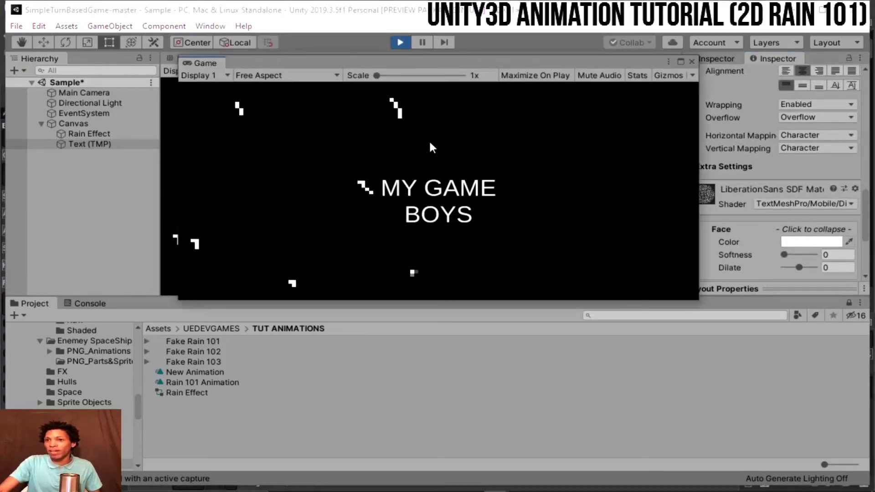
click(682, 62)
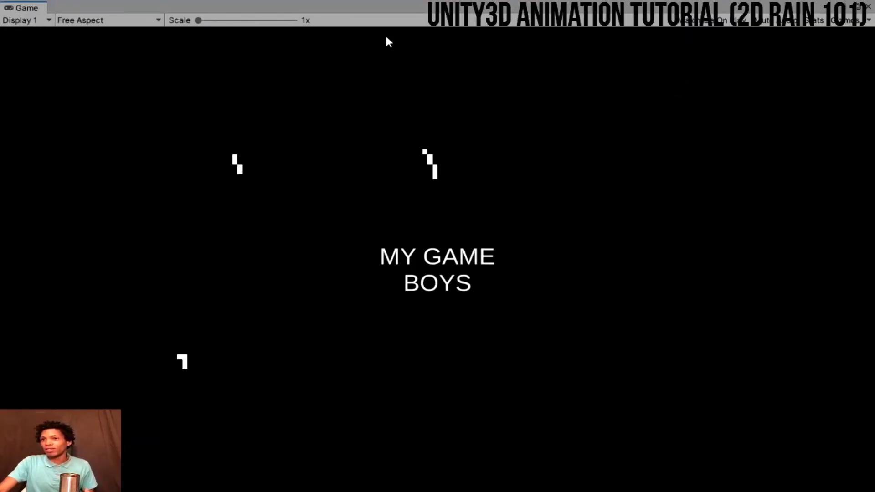